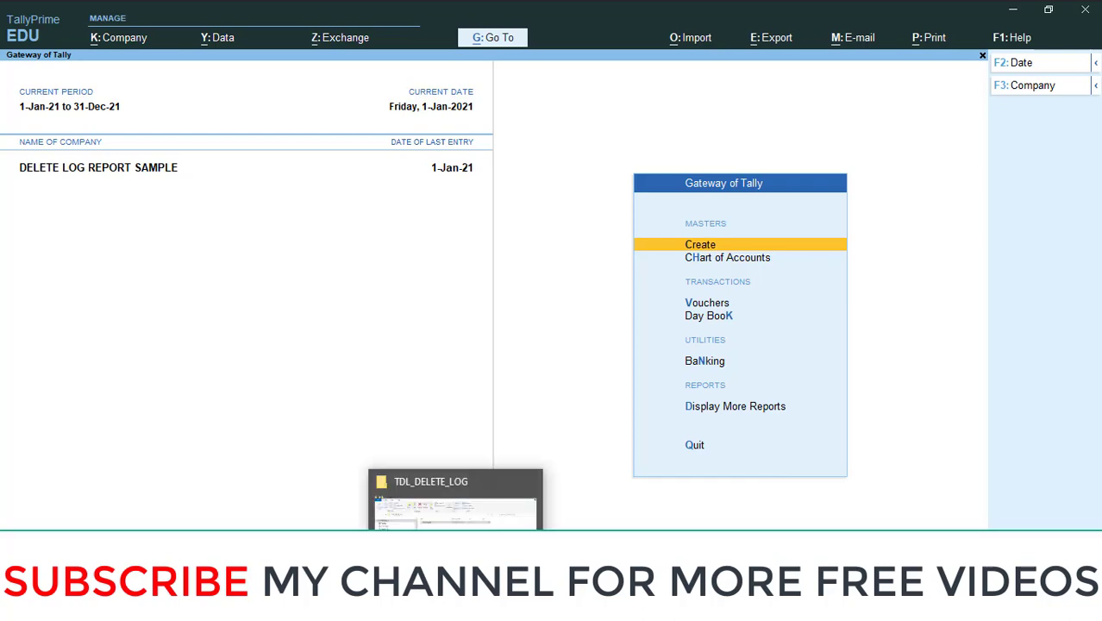
# Copy the full path of delete_log.tcp in the TDL_DELETE_LOG folder from Explorer's address bar.
pyautogui.click(436, 477)
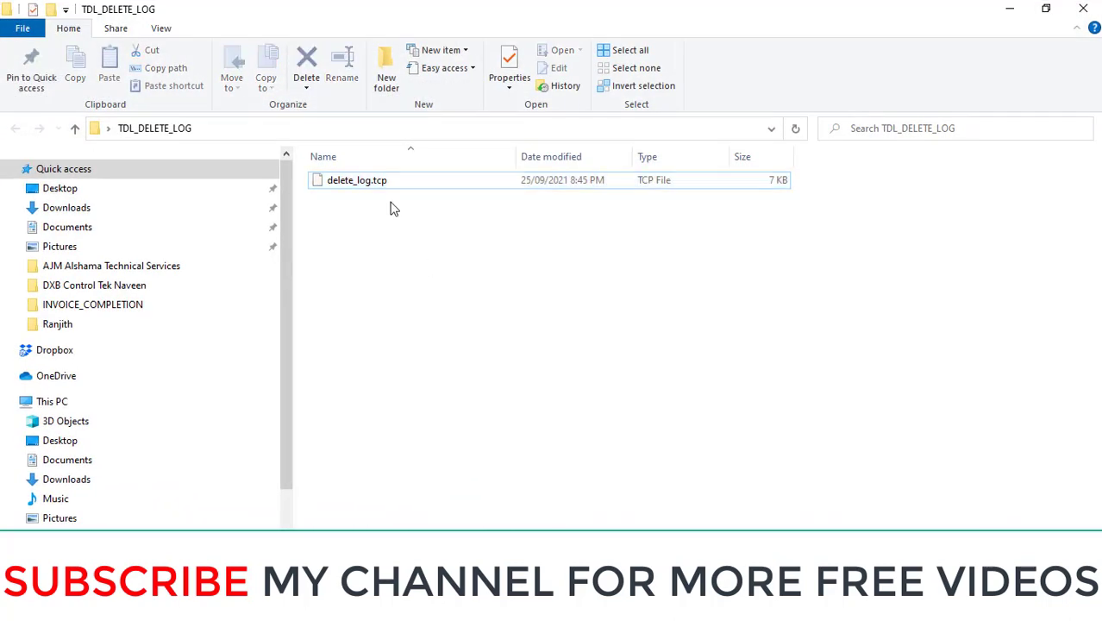
pyautogui.click(355, 129)
pyautogui.click(354, 126)
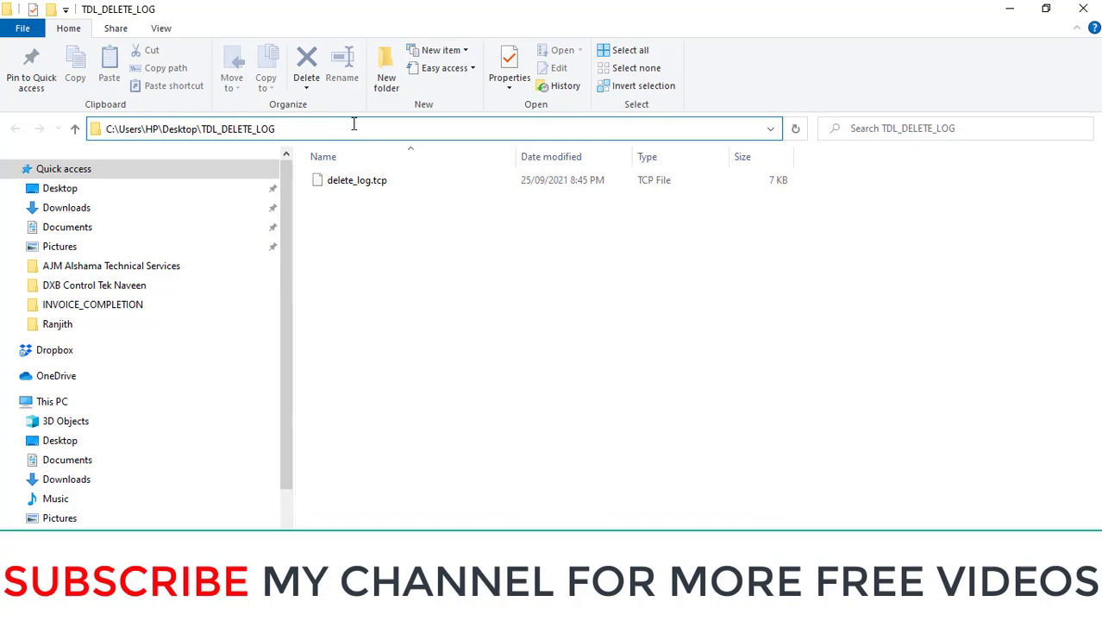
pyautogui.write('\\')
pyautogui.press('Down')
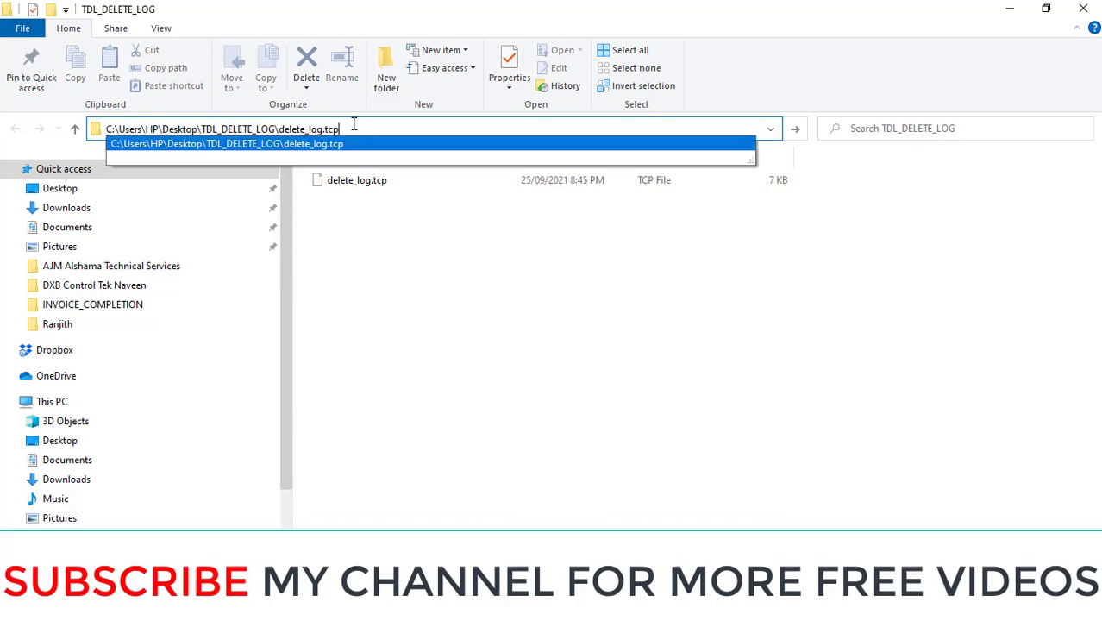
pyautogui.press('Return')
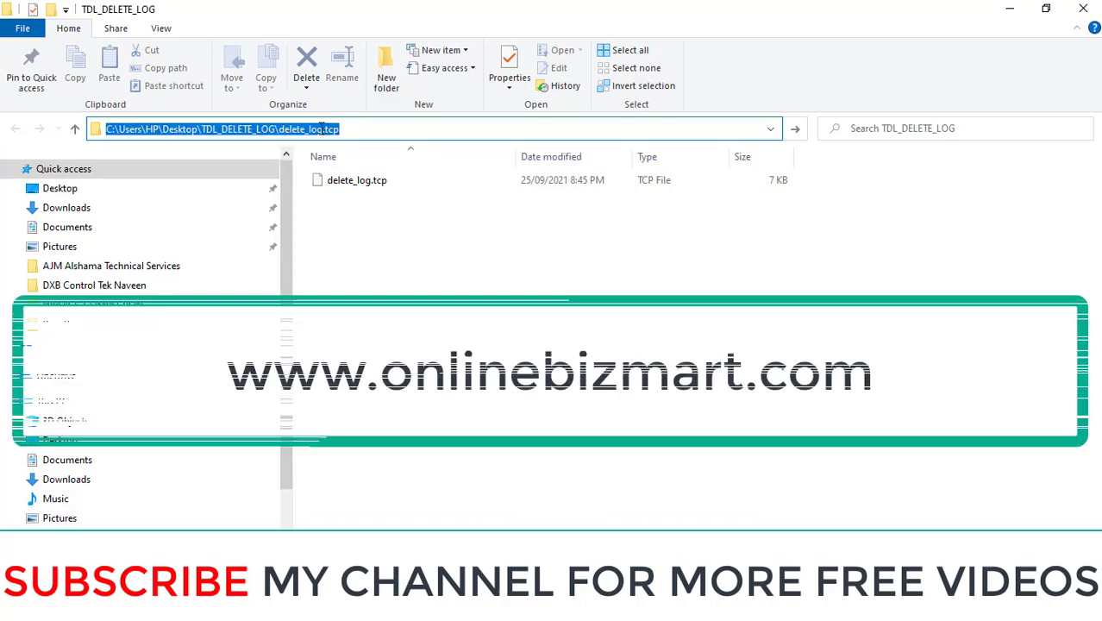
pyautogui.rightClick(317, 130)
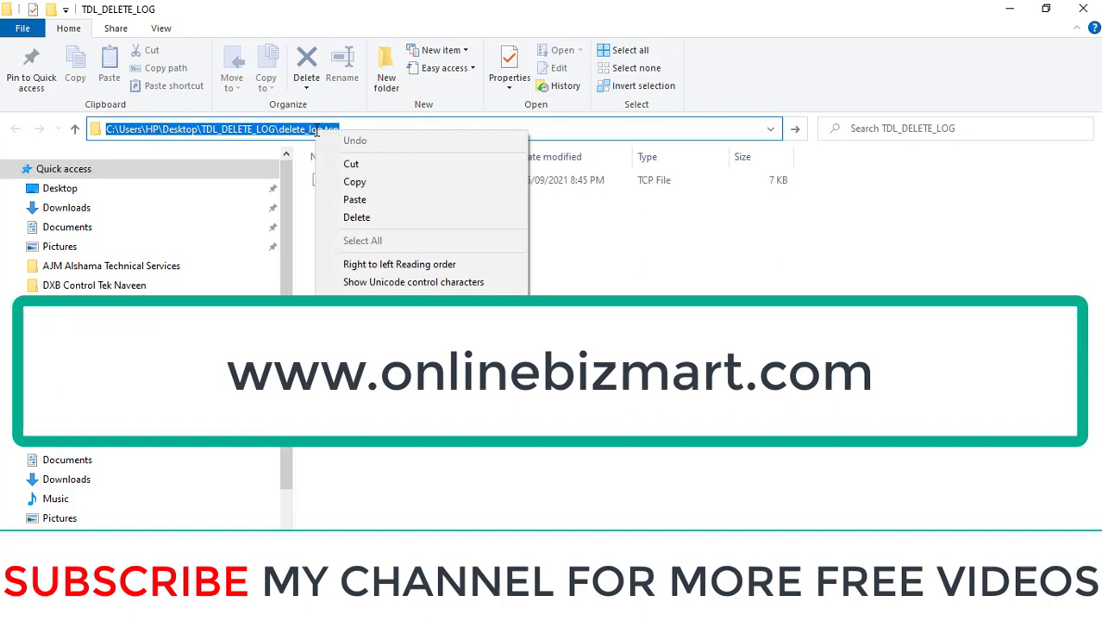
pyautogui.click(374, 184)
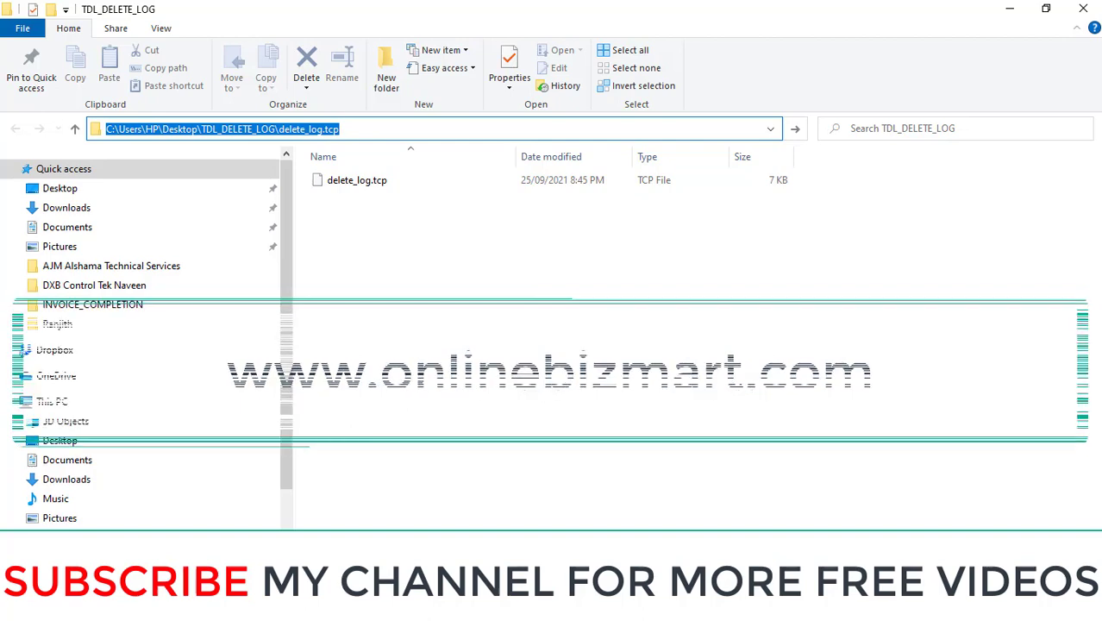
# Add the pasted delete_log.tcp path as a local TDL with Load TDL set to Yes.
pyautogui.click(576, 607)
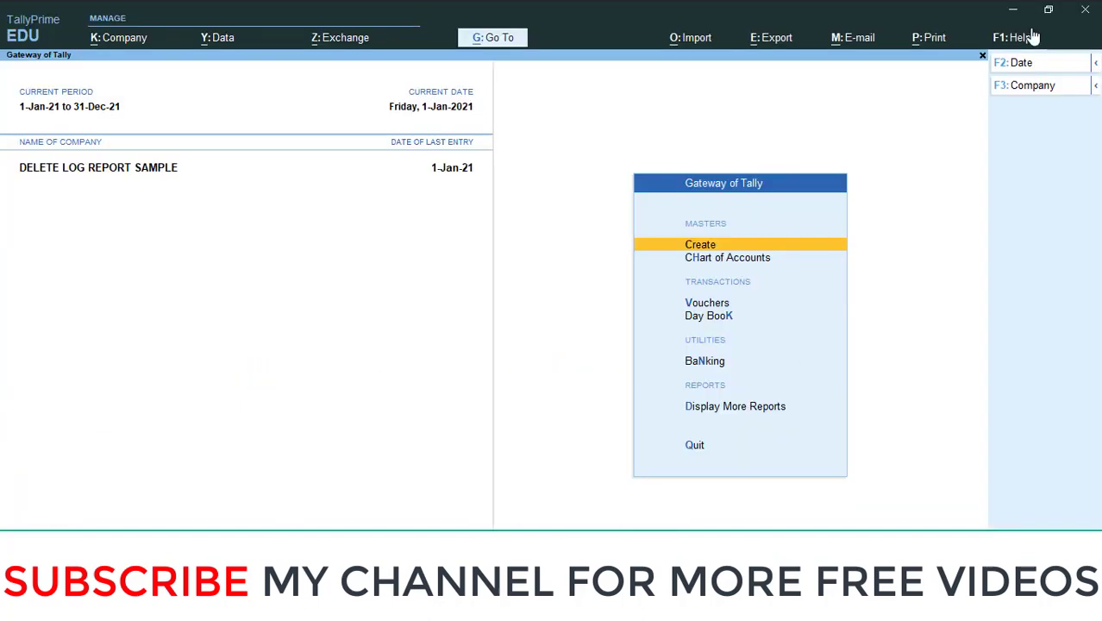
pyautogui.click(1015, 42)
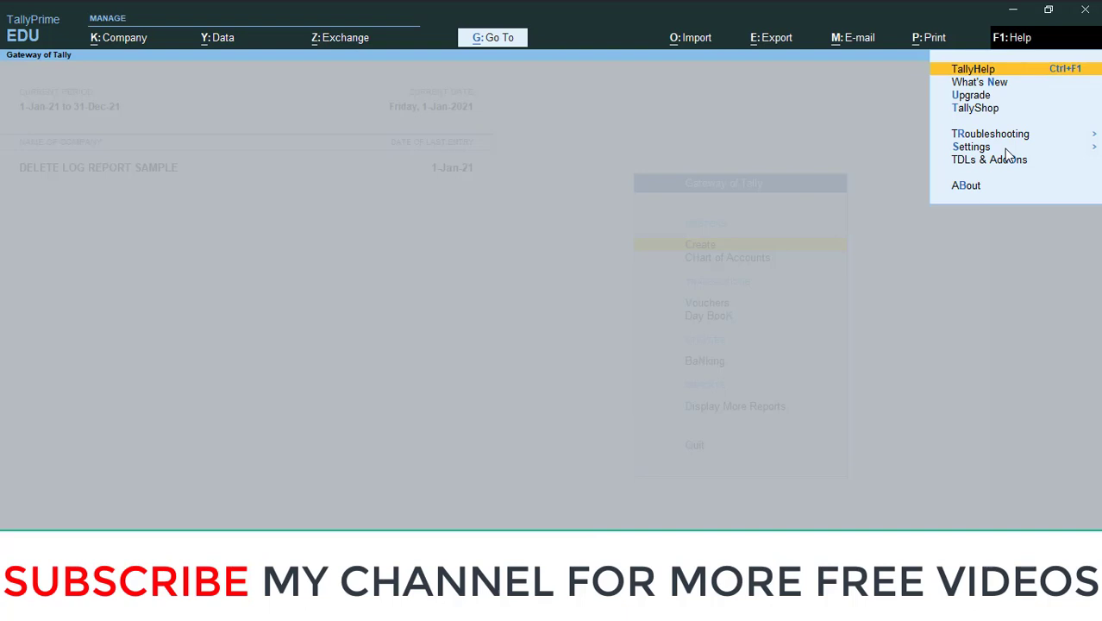
pyautogui.click(998, 163)
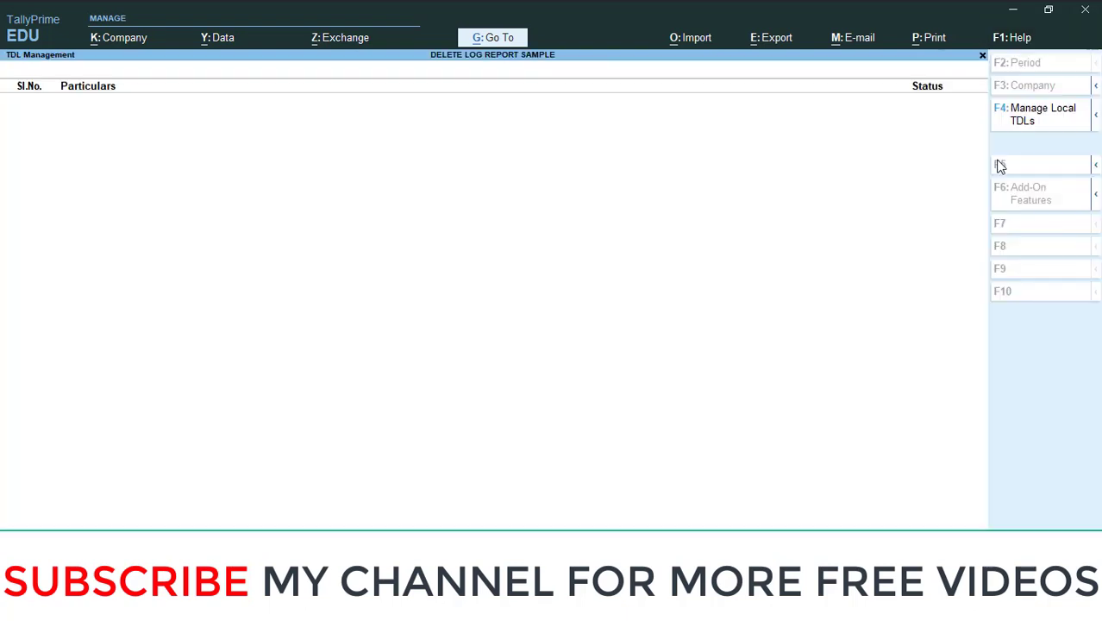
pyautogui.click(1043, 121)
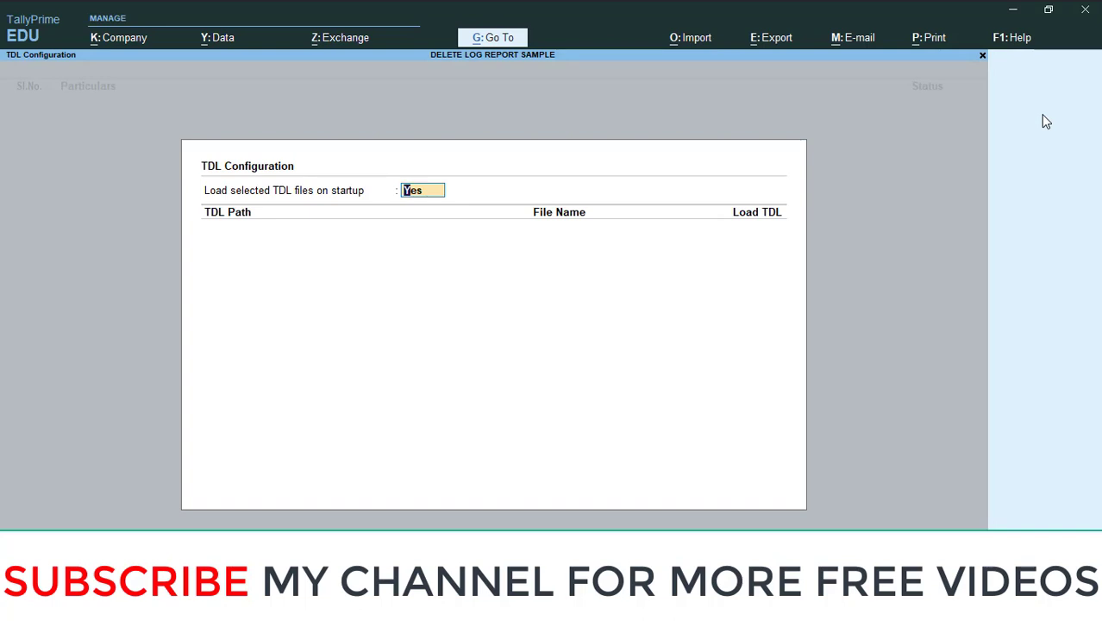
pyautogui.press('Return')
pyautogui.hotkey('ctrl', 'alt', 'v')
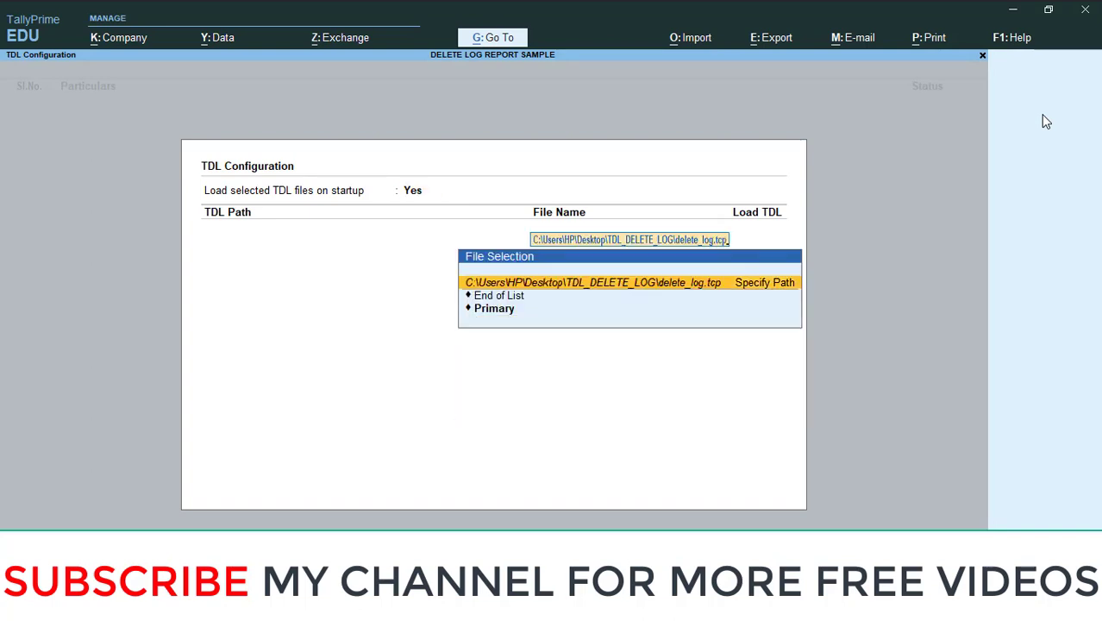
pyautogui.press('Return')
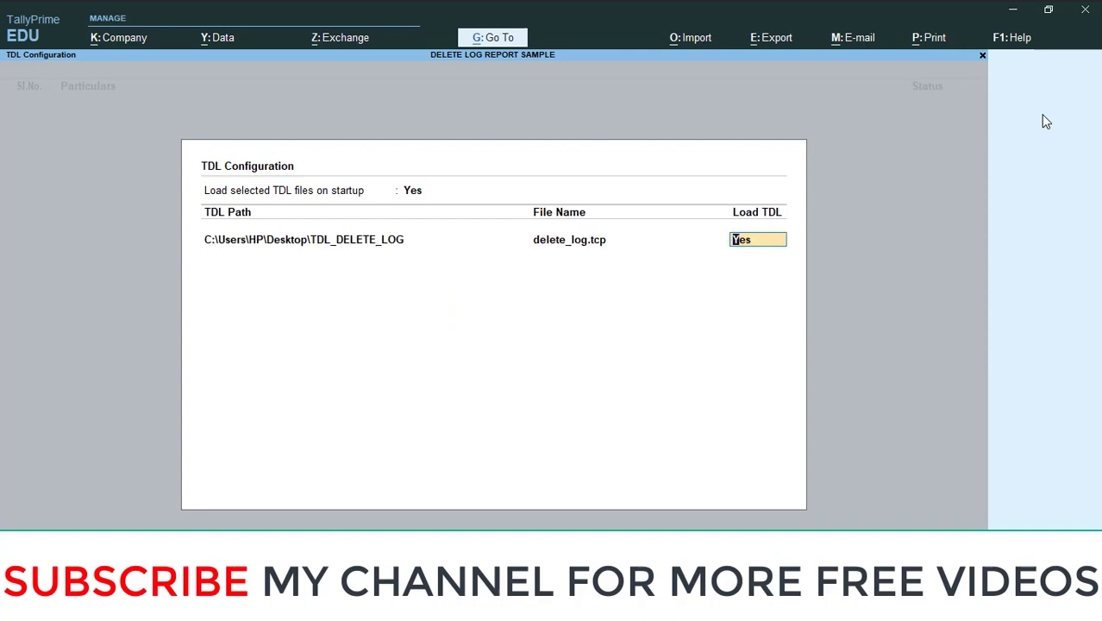
pyautogui.press('Return')
pyautogui.press('Return')
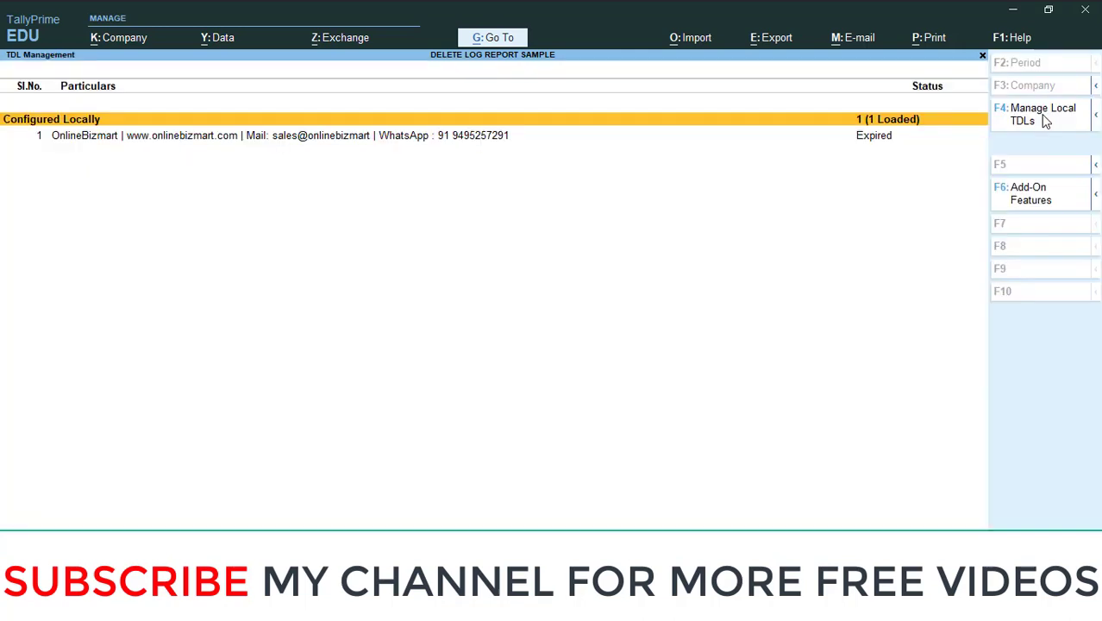
# Accept Enable Delete_log Module as Yes in Add-On Features, then return to Gateway of Tally.
pyautogui.click(1039, 207)
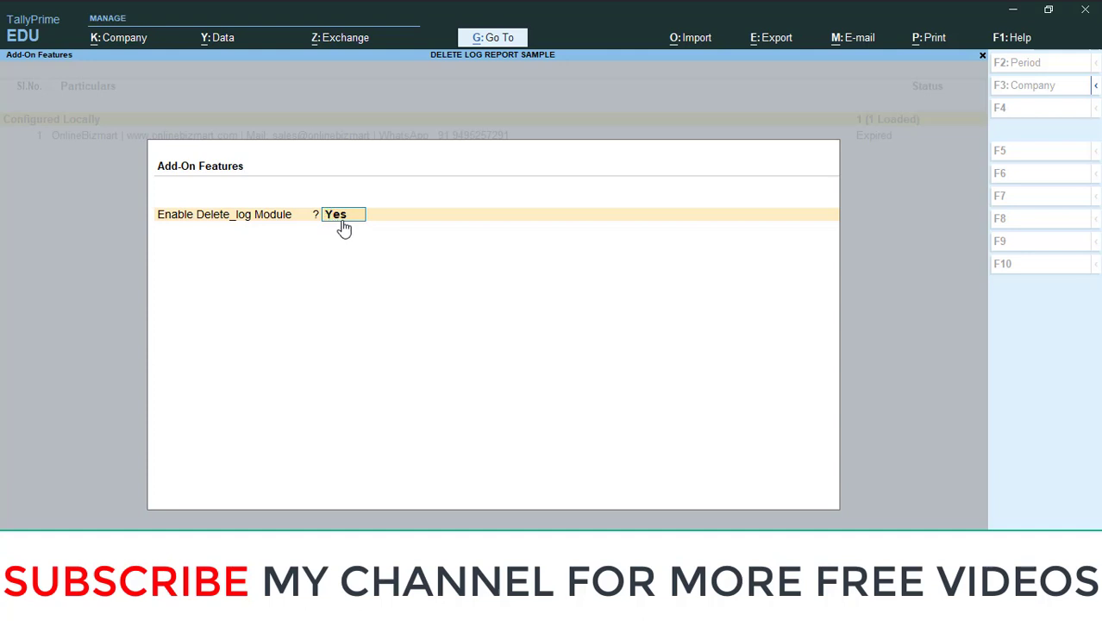
pyautogui.press('Return')
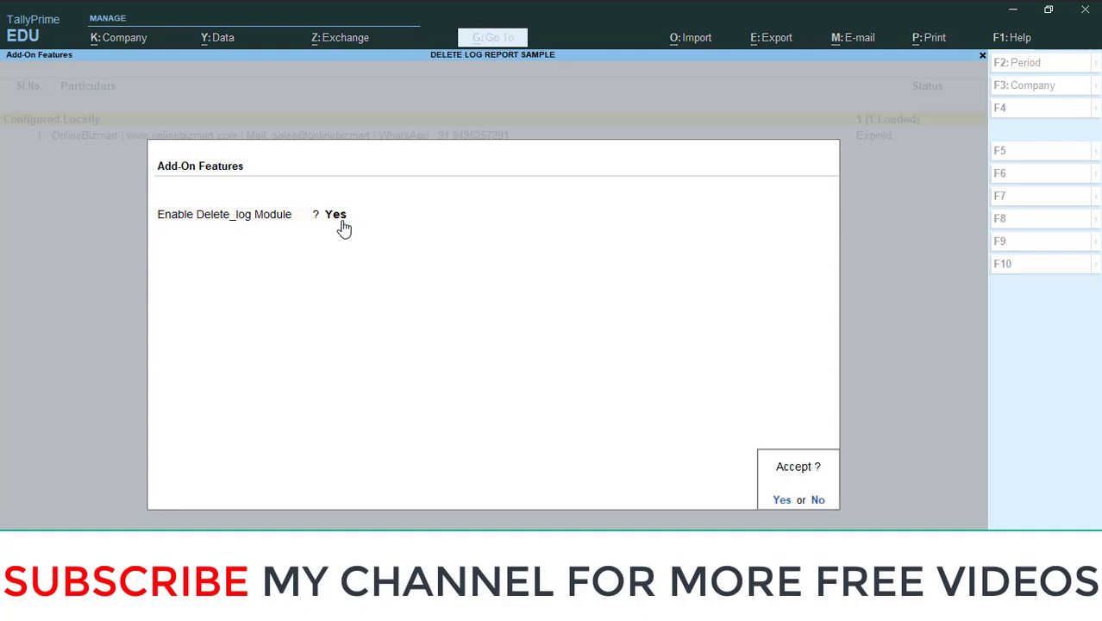
pyautogui.press('Return')
pyautogui.press('Escape')
pyautogui.press('Return')
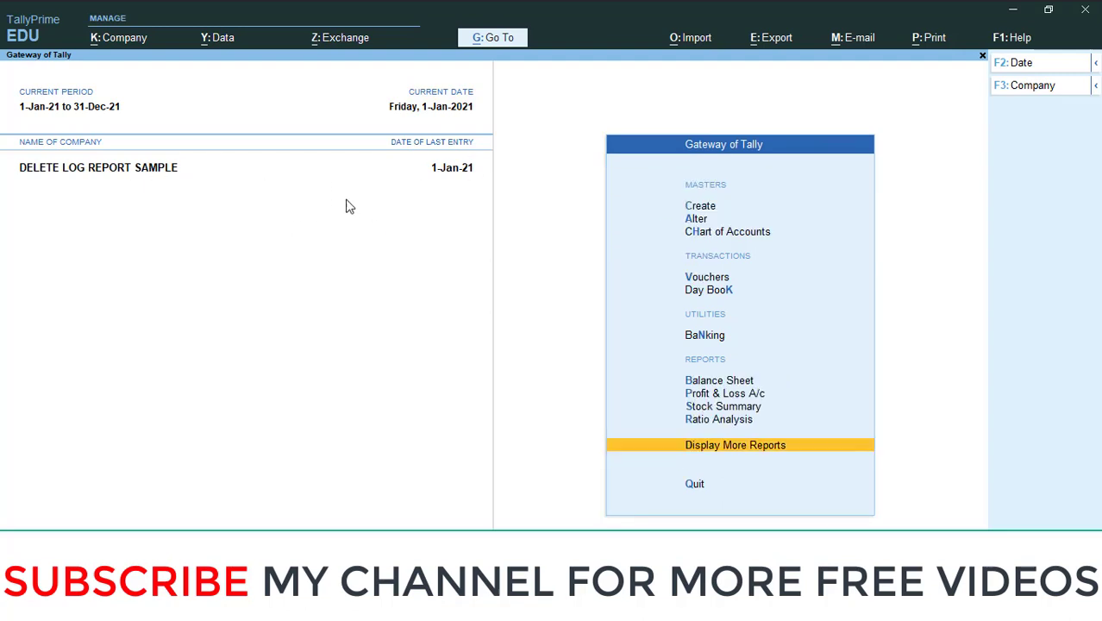
pyautogui.click(115, 38)
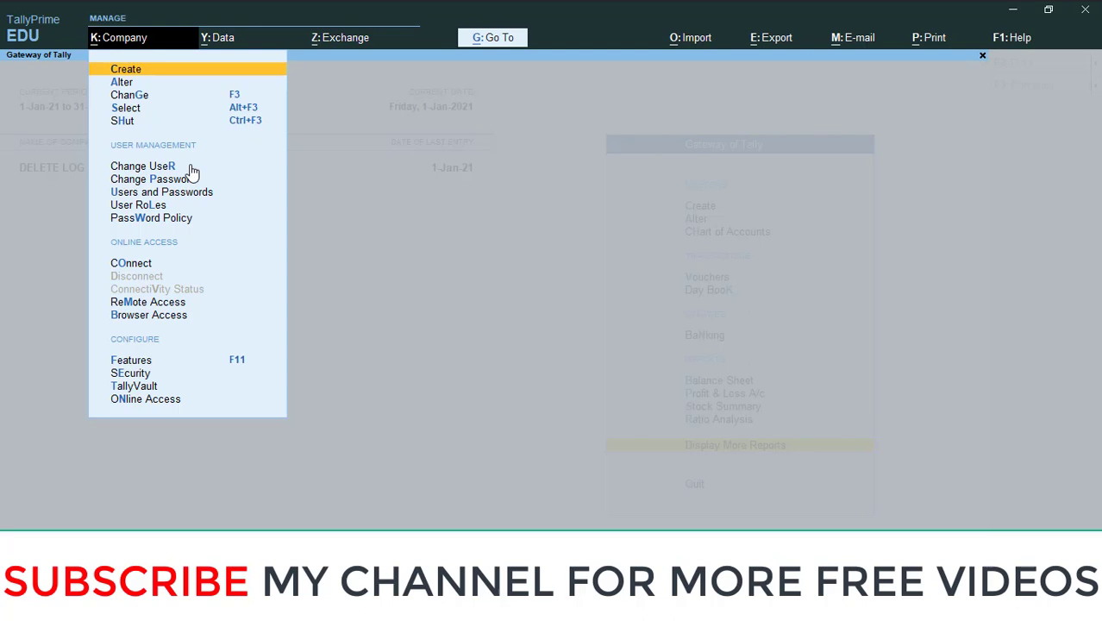
pyautogui.click(192, 194)
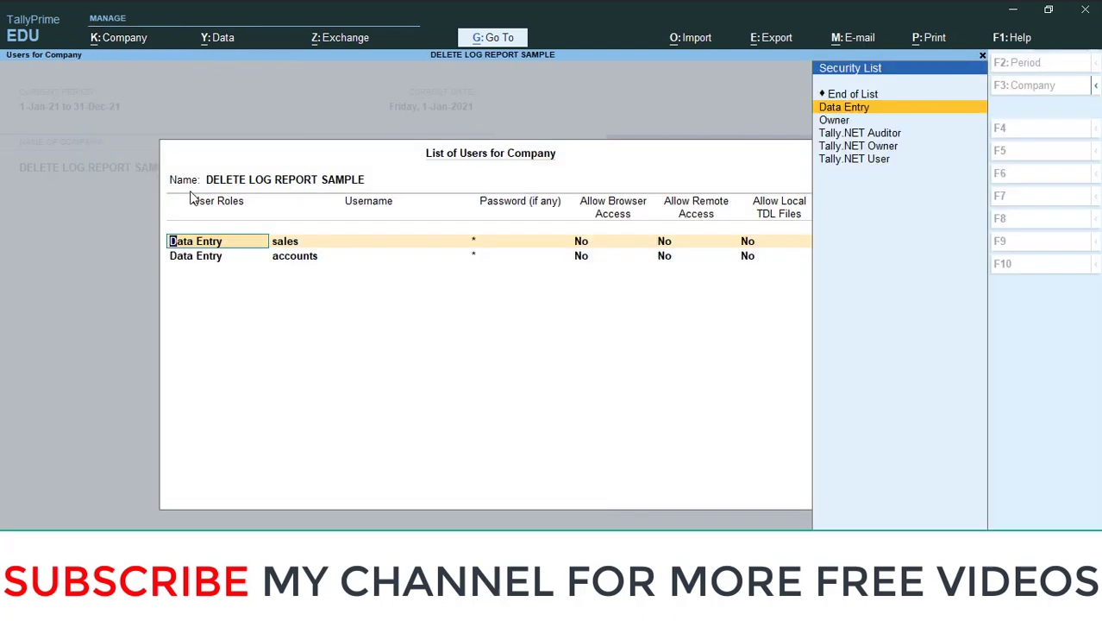
pyautogui.press('Return')
pyautogui.press('Down')
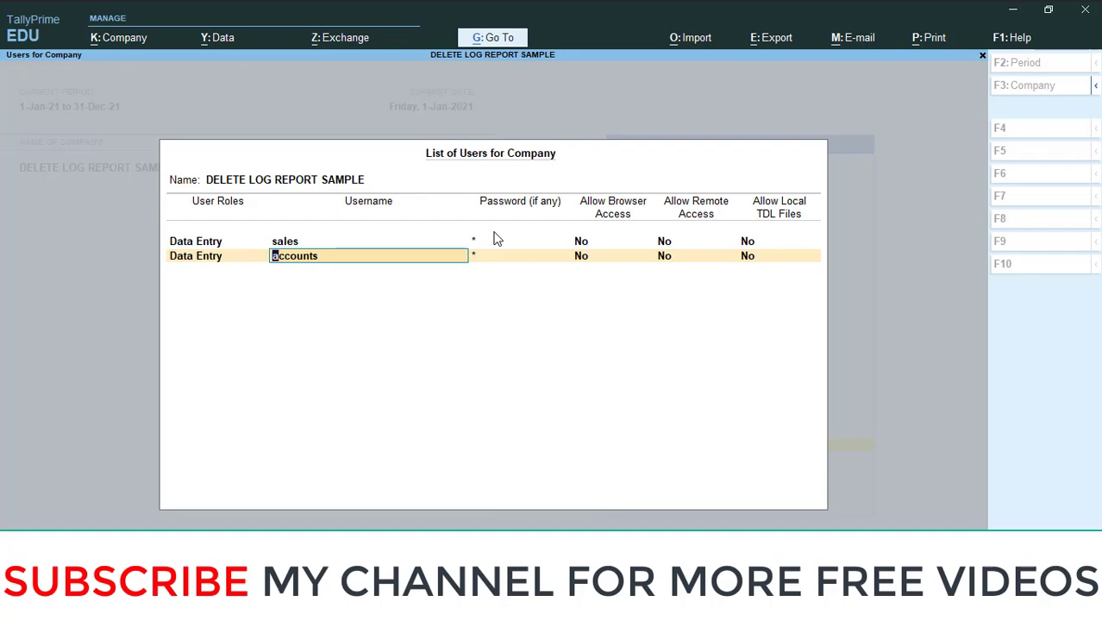
pyautogui.press('BackSpace')
pyautogui.hotkey('ctrl', 'a')
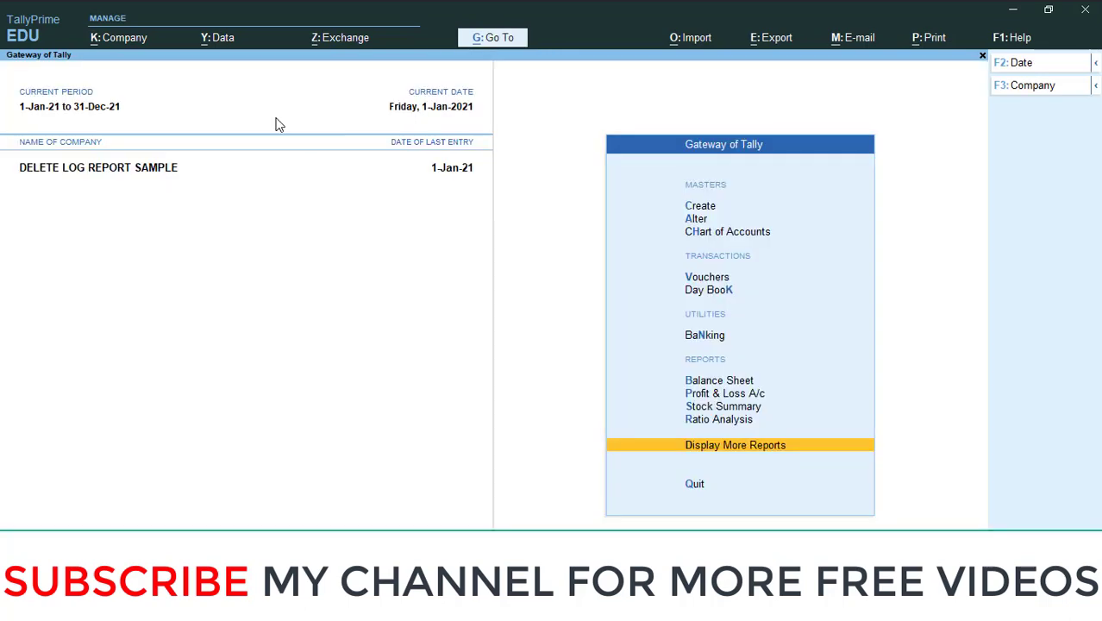
# Shut the DELETE LOG REPORT SAMPLE company.
pyautogui.click(122, 43)
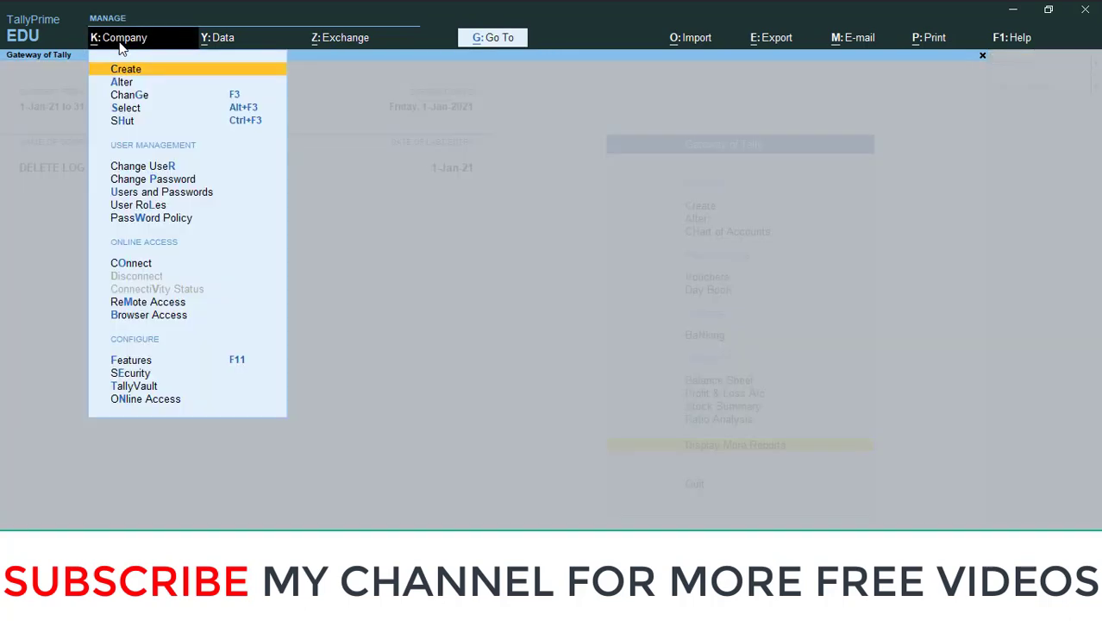
pyautogui.click(143, 121)
pyautogui.press('Return')
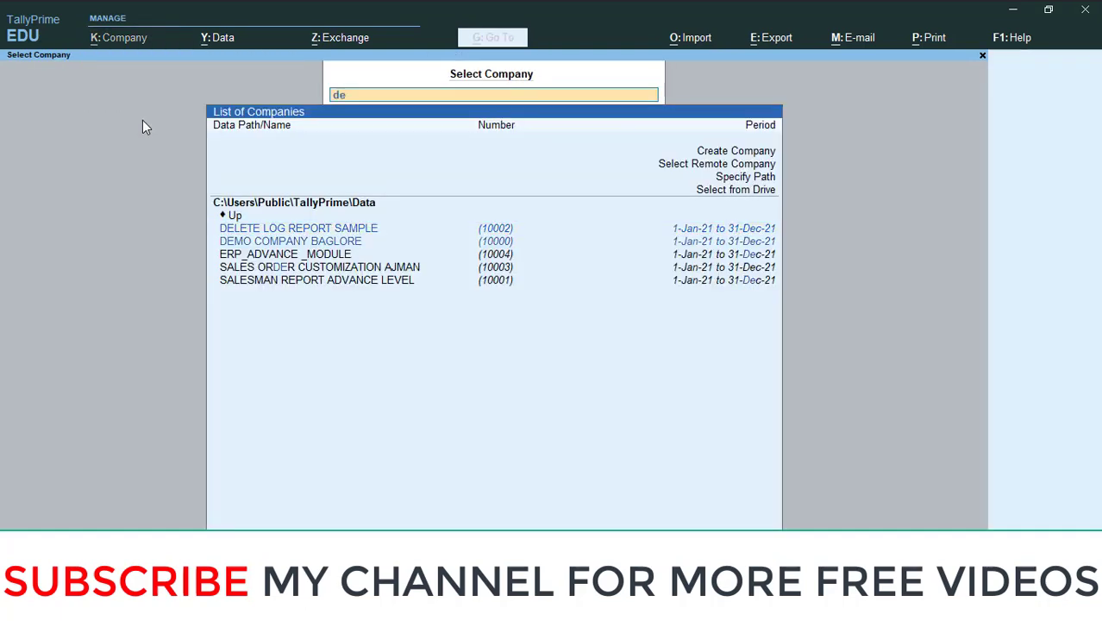
# Reopen DELETE LOG REPORT SAMPLE, logging in with the sales username and password.
pyautogui.press('Return')
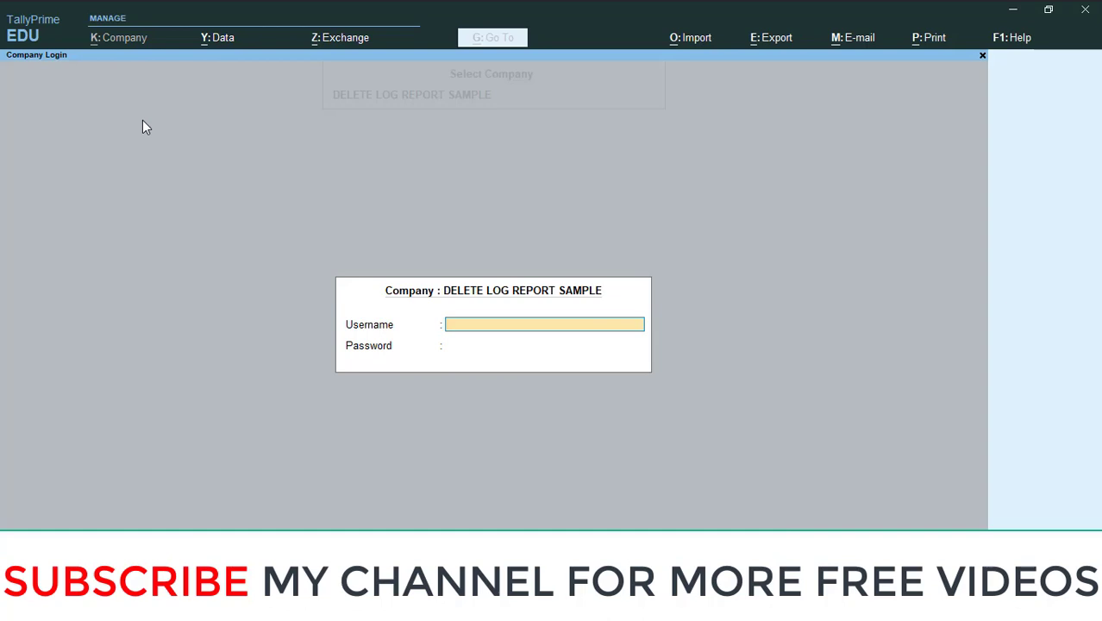
pyautogui.write('sales')
pyautogui.press('Return')
pyautogui.write('****')
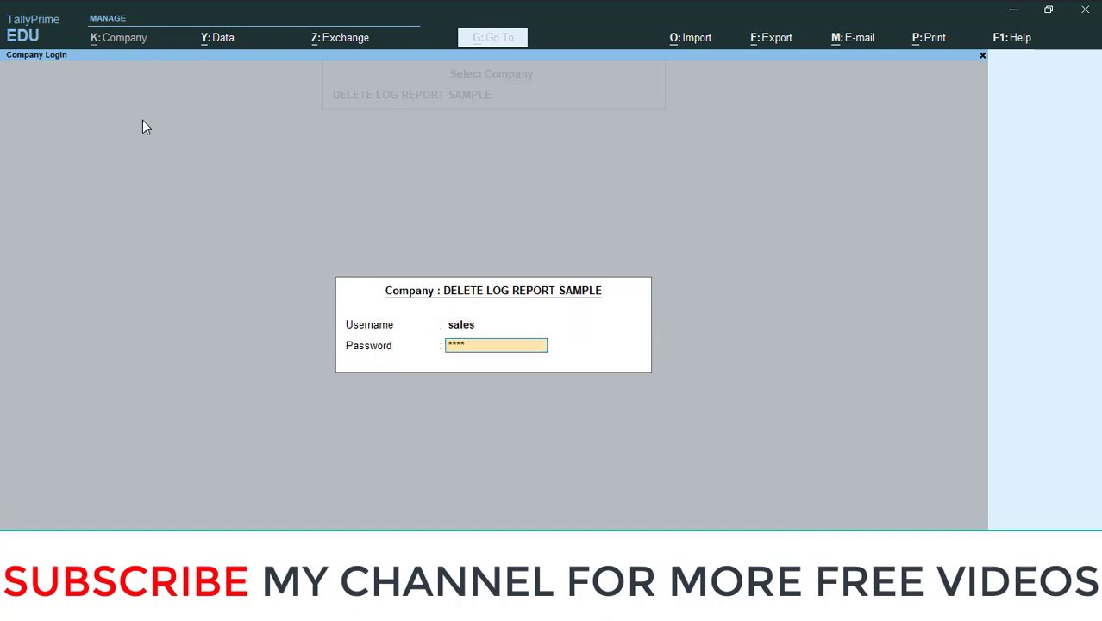
pyautogui.press('Return')
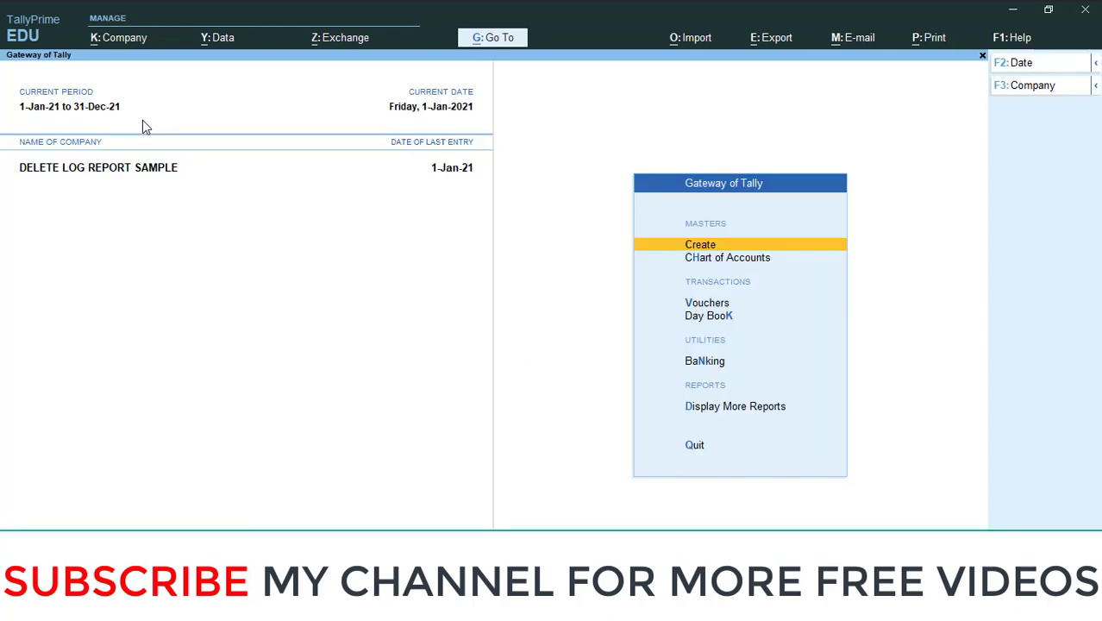
# Delete the Abc Company LLC sales voucher for 4,462.50 from the Day Book, then return to Gateway.
pyautogui.press('d')
pyautogui.press('Return')
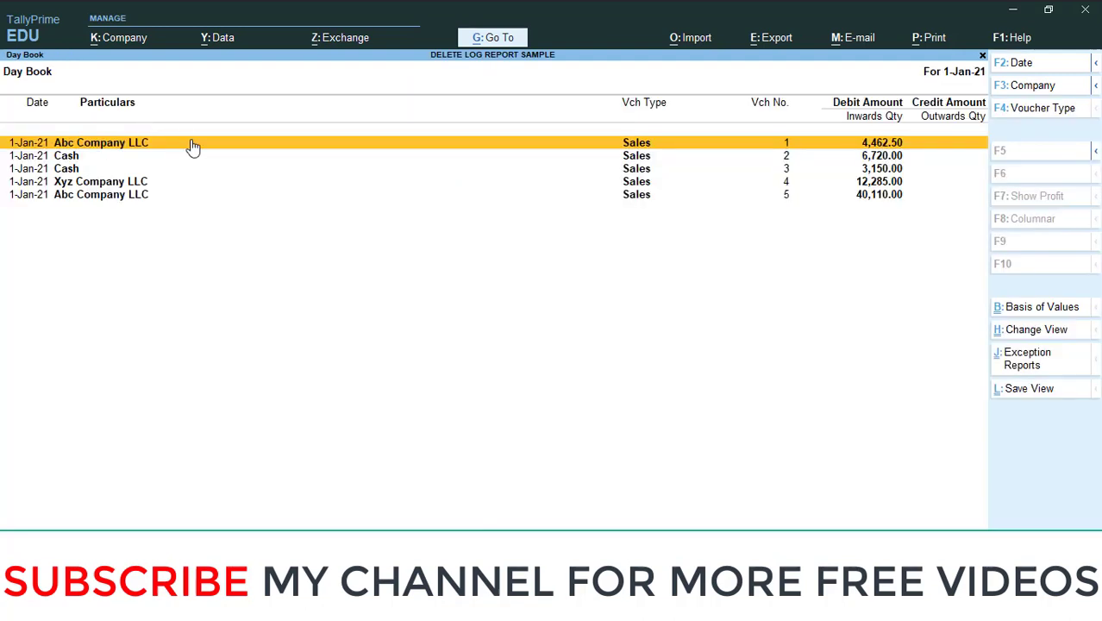
pyautogui.click(170, 151)
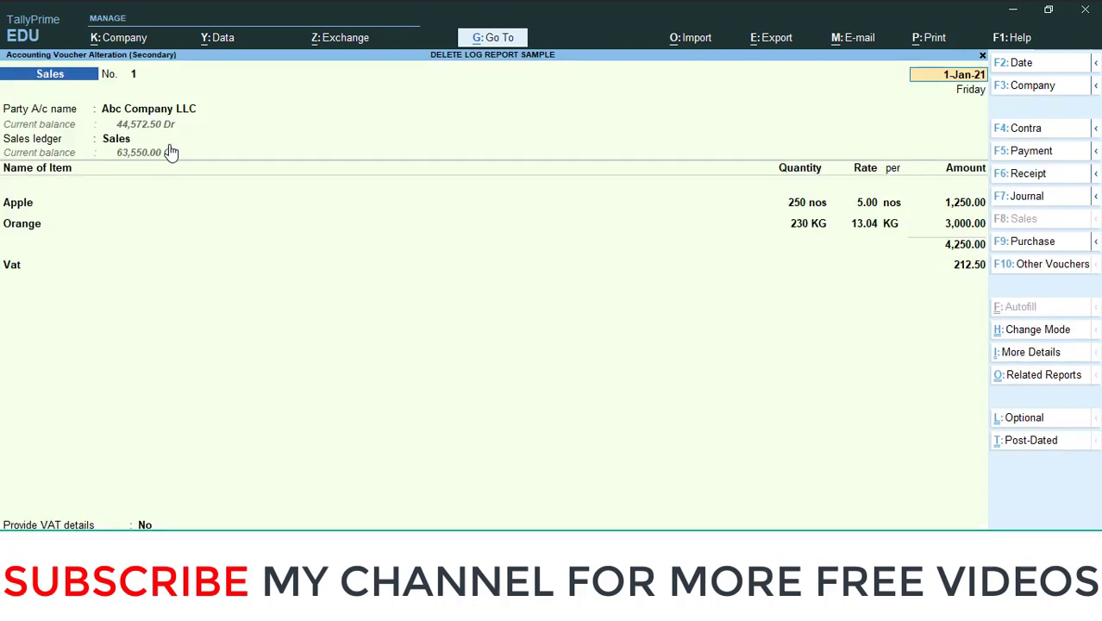
pyautogui.hotkey('alt', 'd')
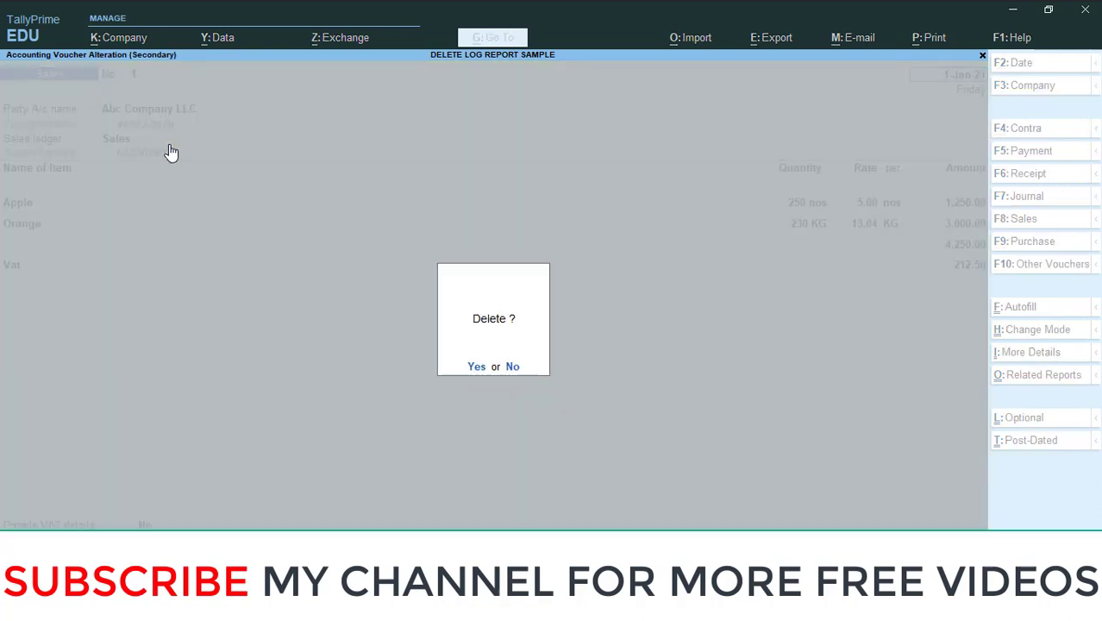
pyautogui.press('Return')
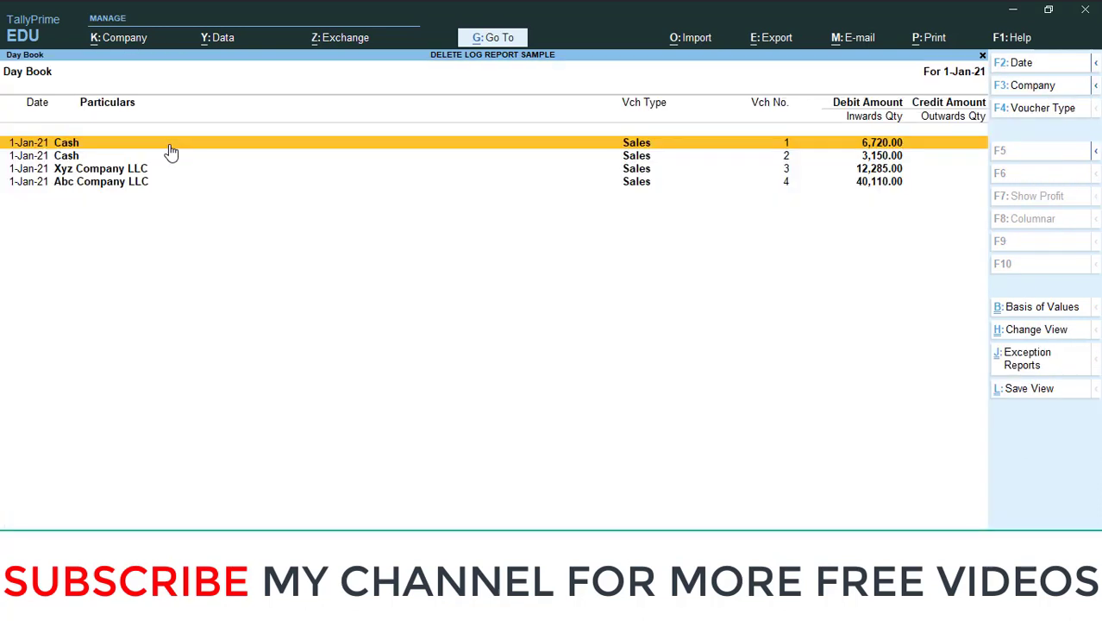
pyautogui.press('Escape')
pyautogui.press('Escape')
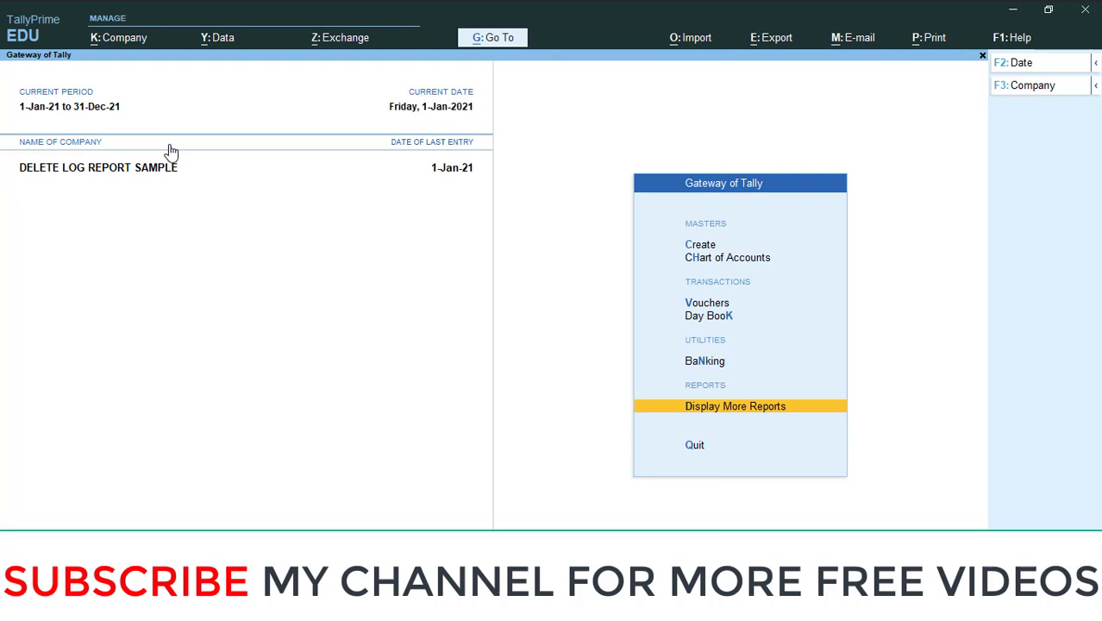
pyautogui.press('Escape')
pyautogui.press('Escape')
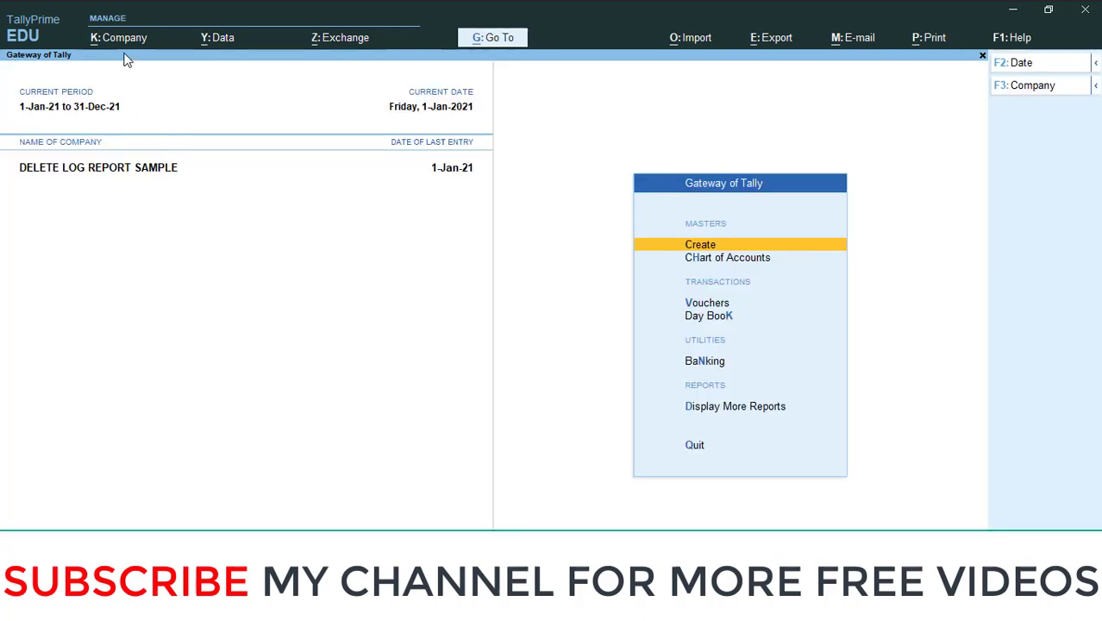
# Shut DELETE LOG REPORT SAMPLE and reopen it logged in as the accounts user.
pyautogui.click(121, 42)
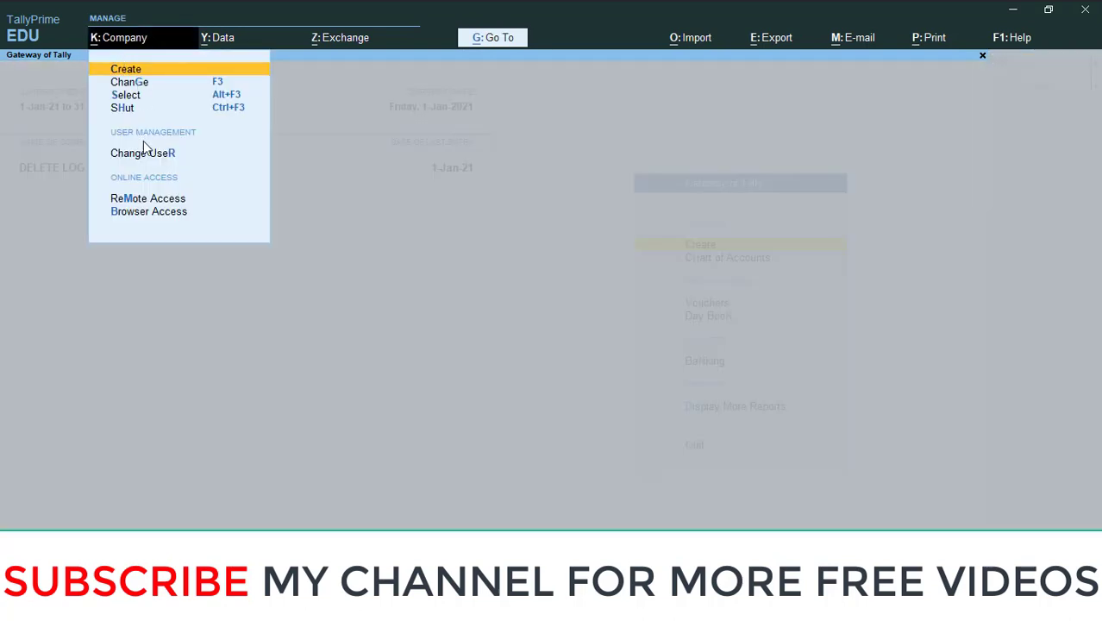
pyautogui.click(135, 112)
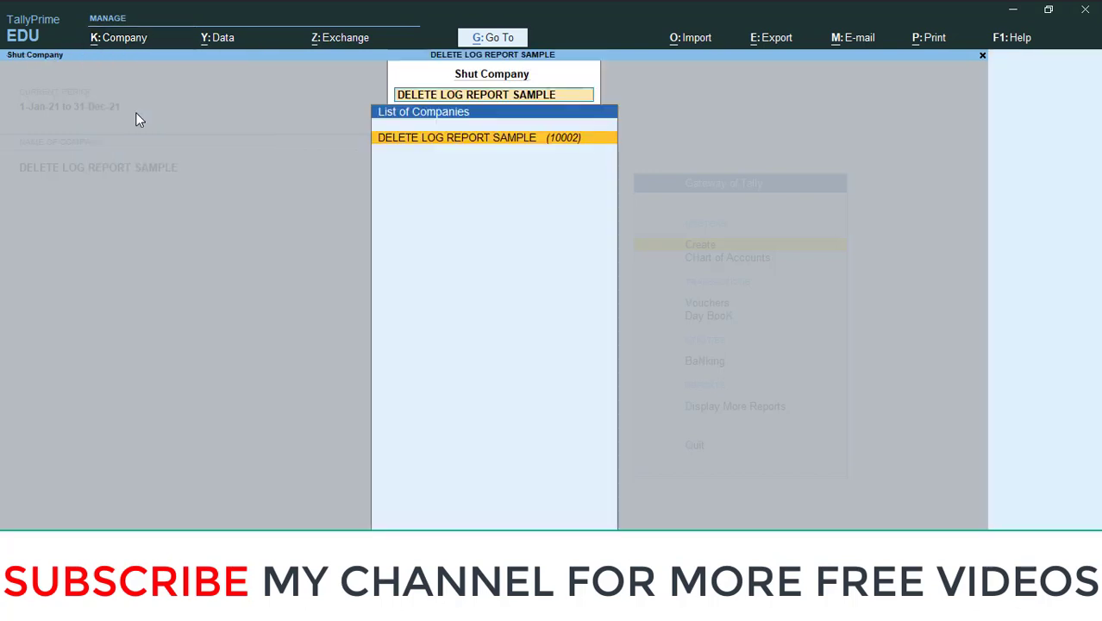
pyautogui.press('Return')
pyautogui.press('Return')
pyautogui.write('a')
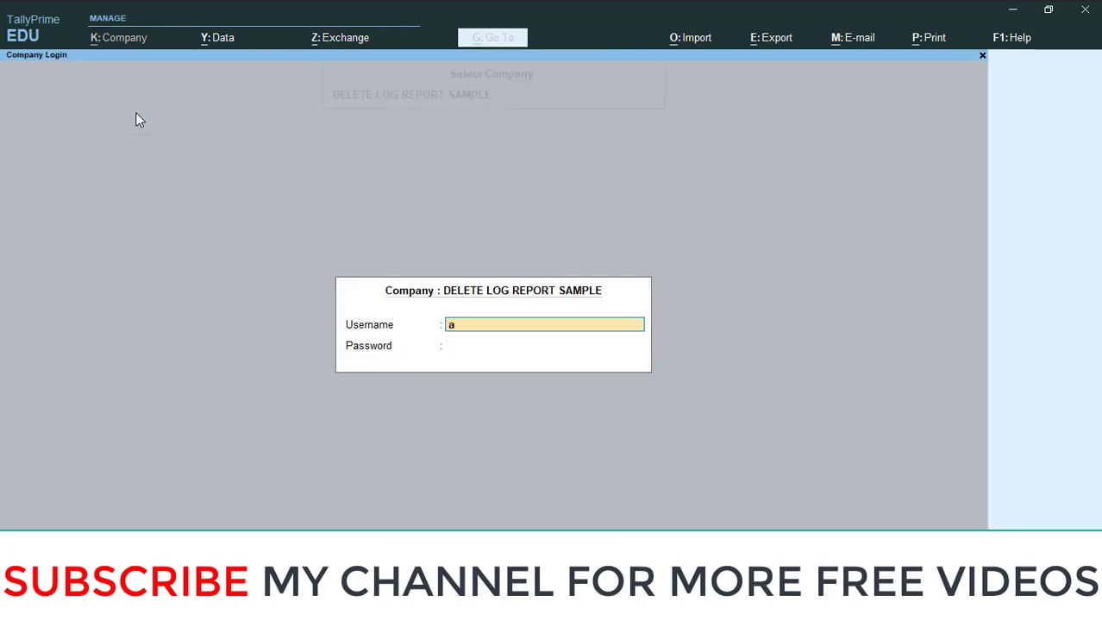
pyautogui.write('ccounts')
pyautogui.press('Return')
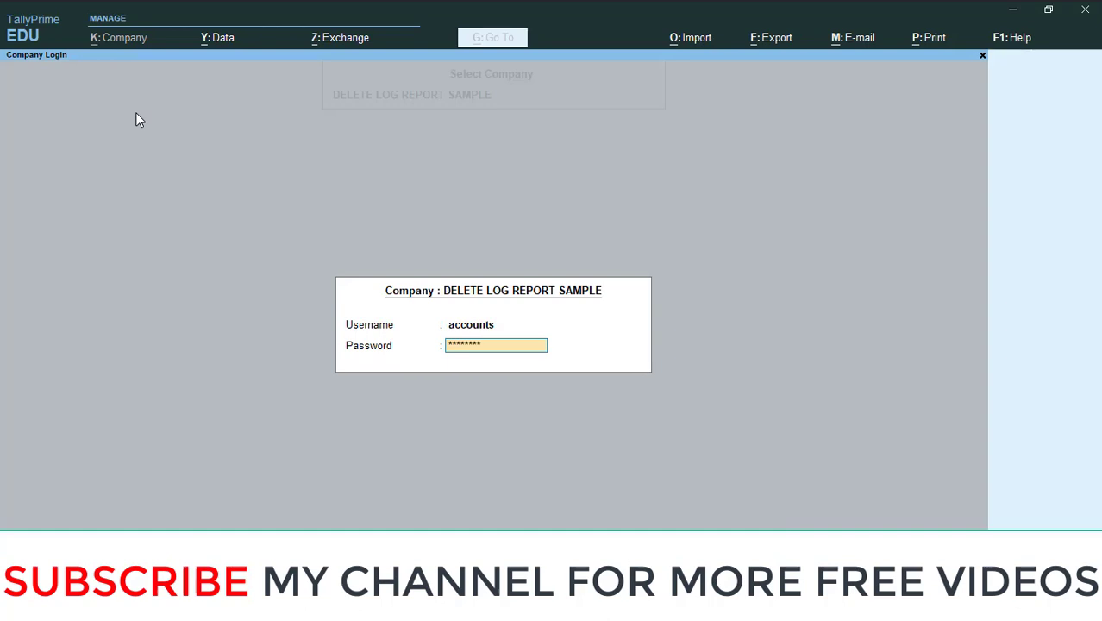
pyautogui.press('Return')
# Delete Day Book voucher 3 for Xyz Company LLC (12,285.00), answering No to Quit.
pyautogui.press('d')
pyautogui.press('Return')
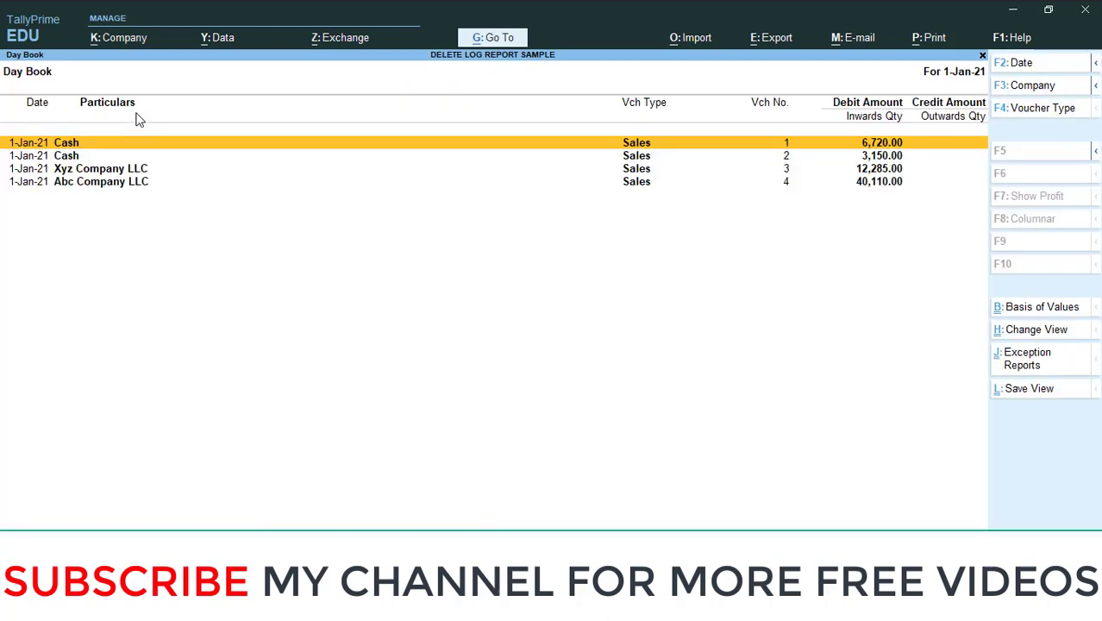
pyautogui.press('Down')
pyautogui.press('Down')
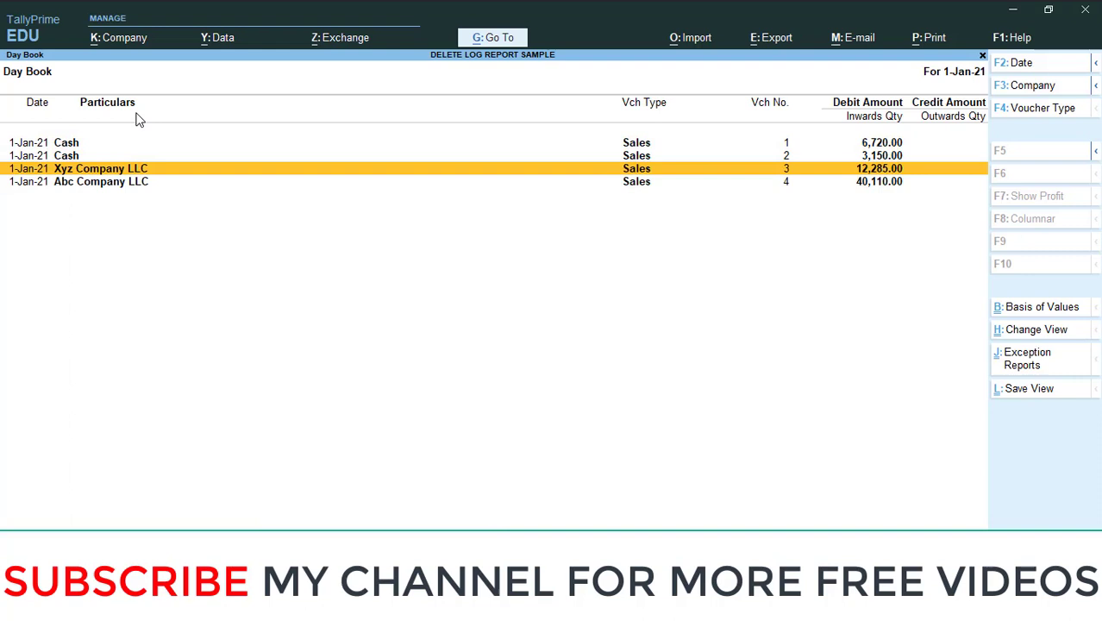
pyautogui.press('Return')
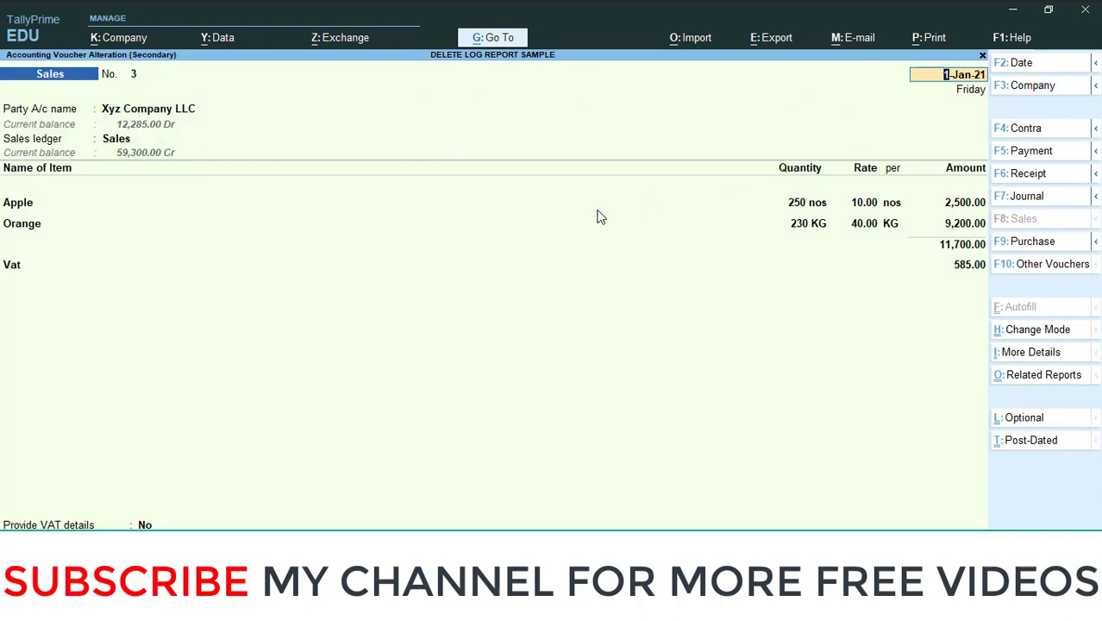
pyautogui.hotkey('alt', 'd')
pyautogui.press('y')
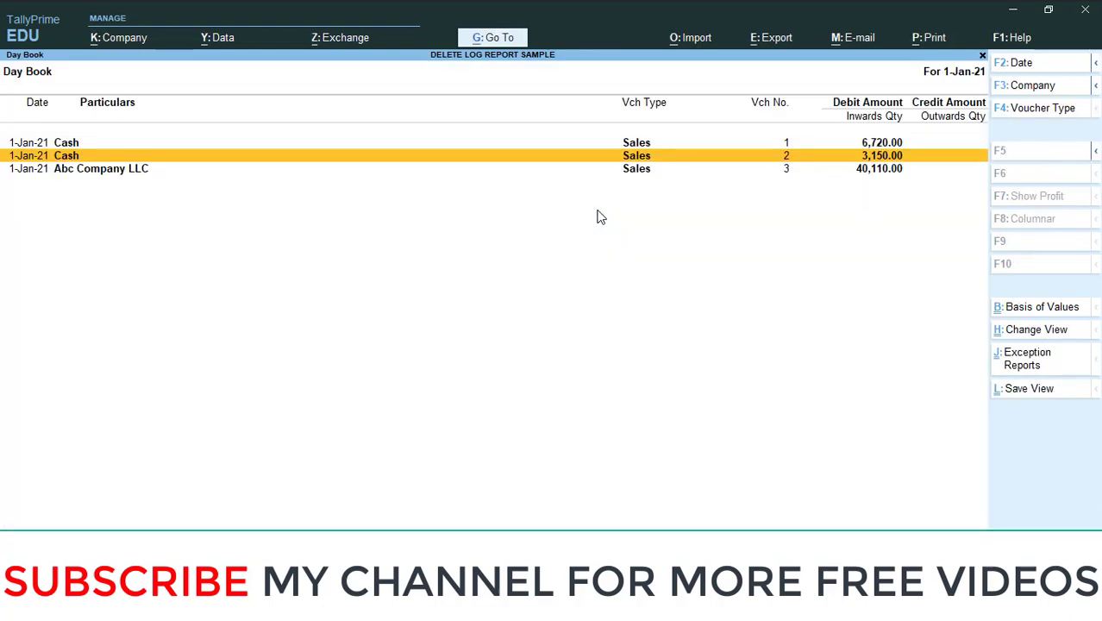
pyautogui.press('Escape')
pyautogui.press('Escape')
pyautogui.press('Escape')
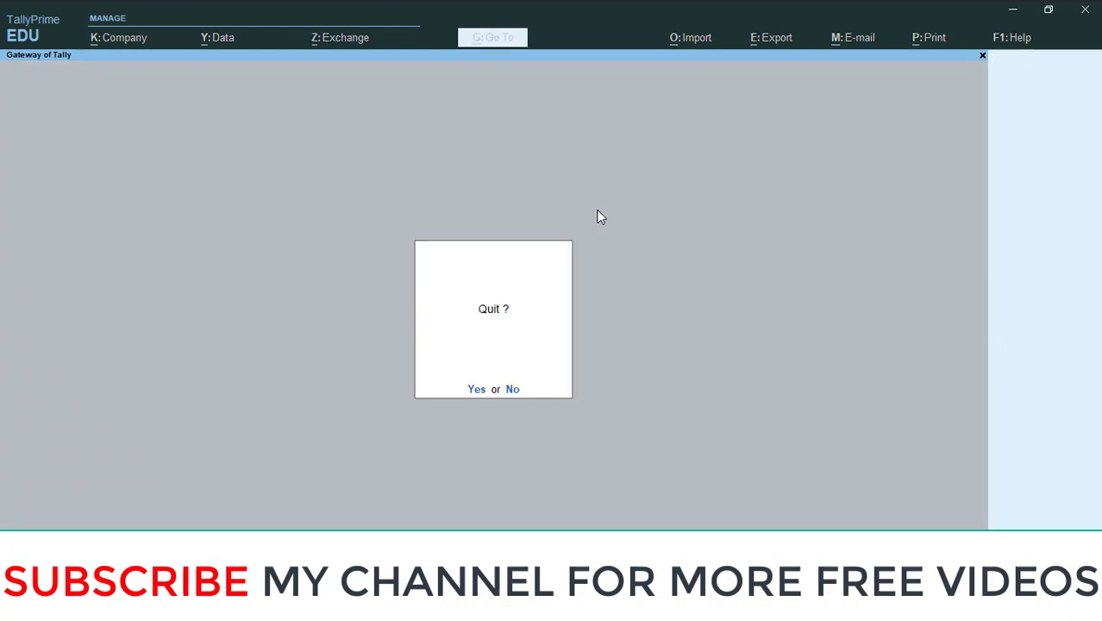
pyautogui.press('n')
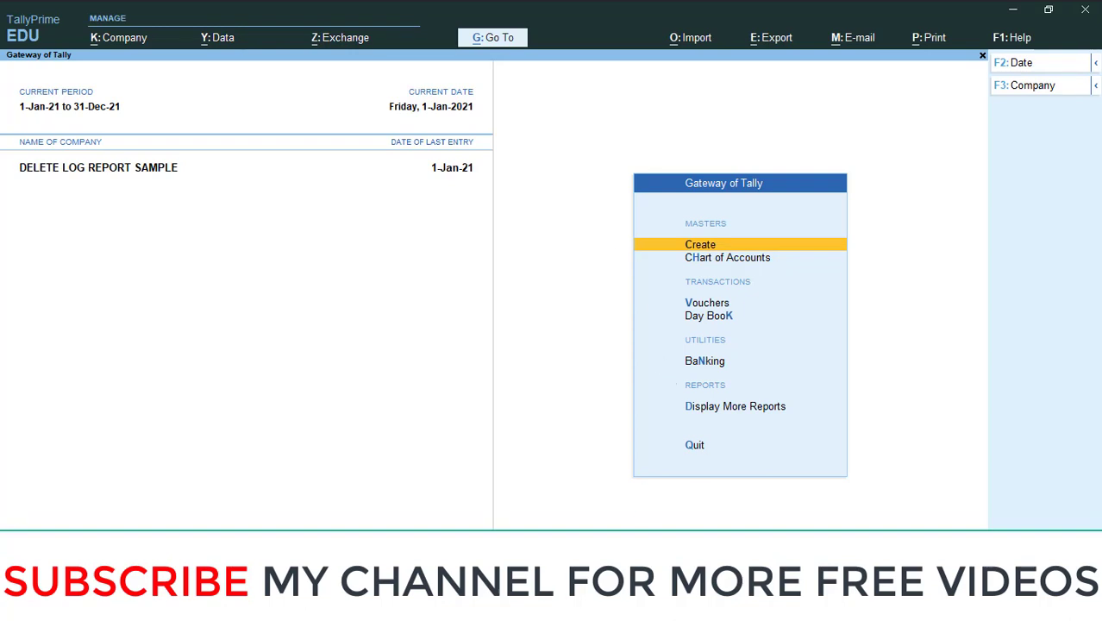
# Shut DELETE LOG REPORT SAMPLE and log back in with the administrator's username and password.
pyautogui.click(123, 40)
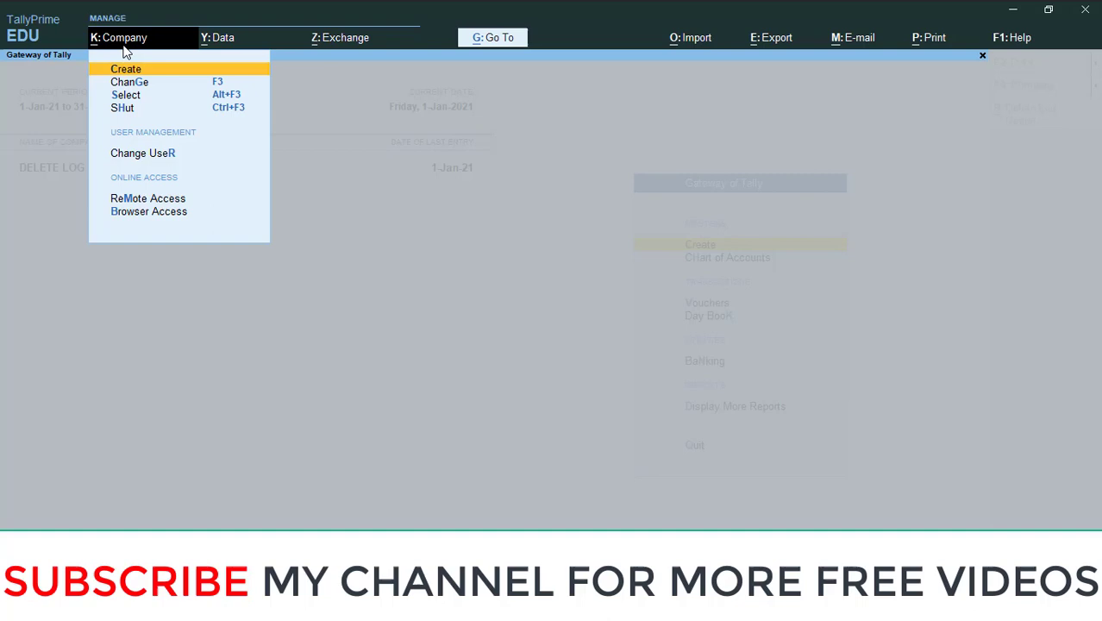
pyautogui.click(136, 112)
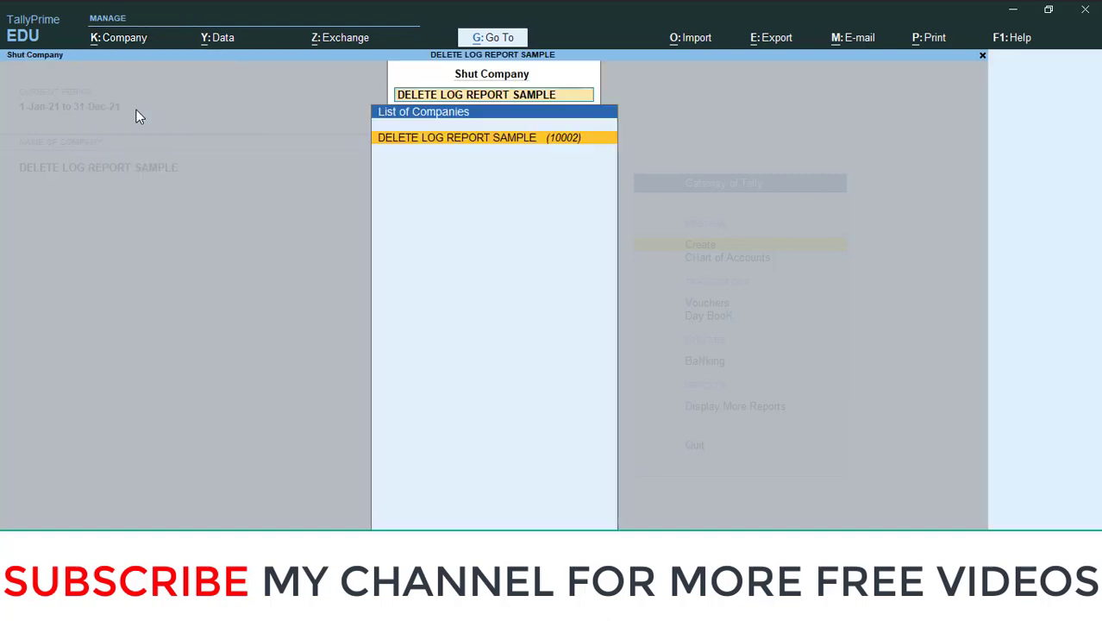
pyautogui.press('Return')
pyautogui.press('Return')
pyautogui.write('admin')
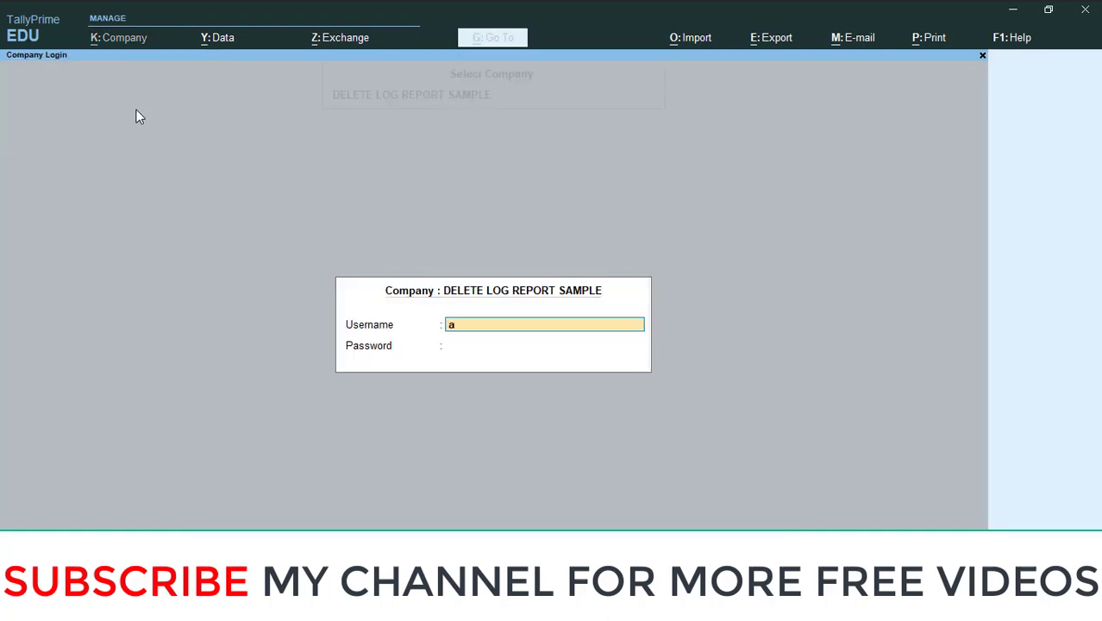
pyautogui.press('Return')
pyautogui.write('admin')
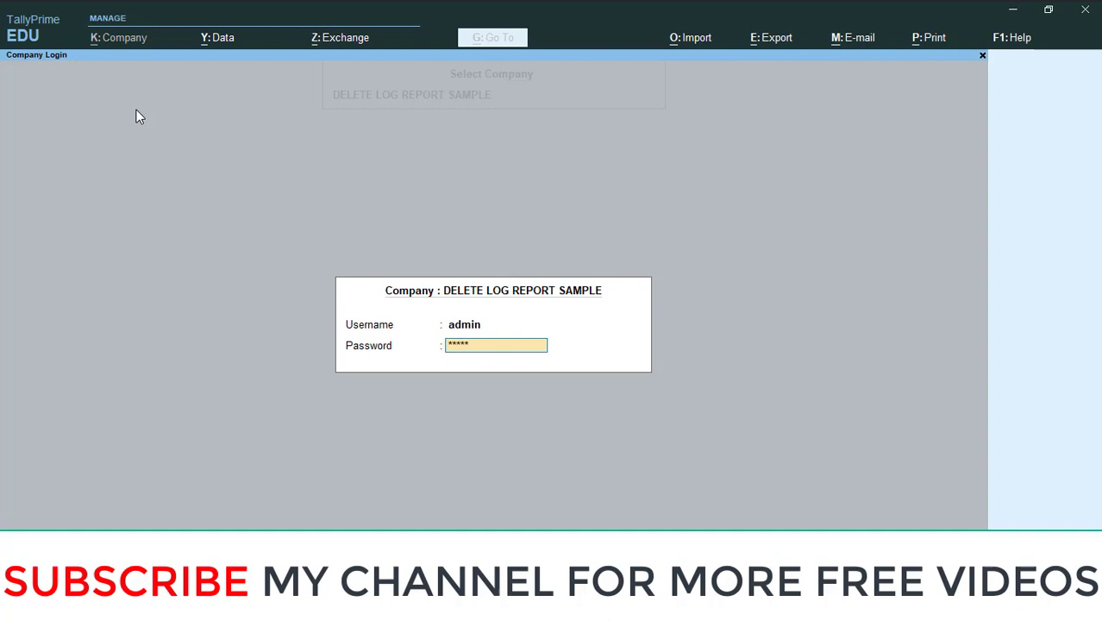
pyautogui.press('Return')
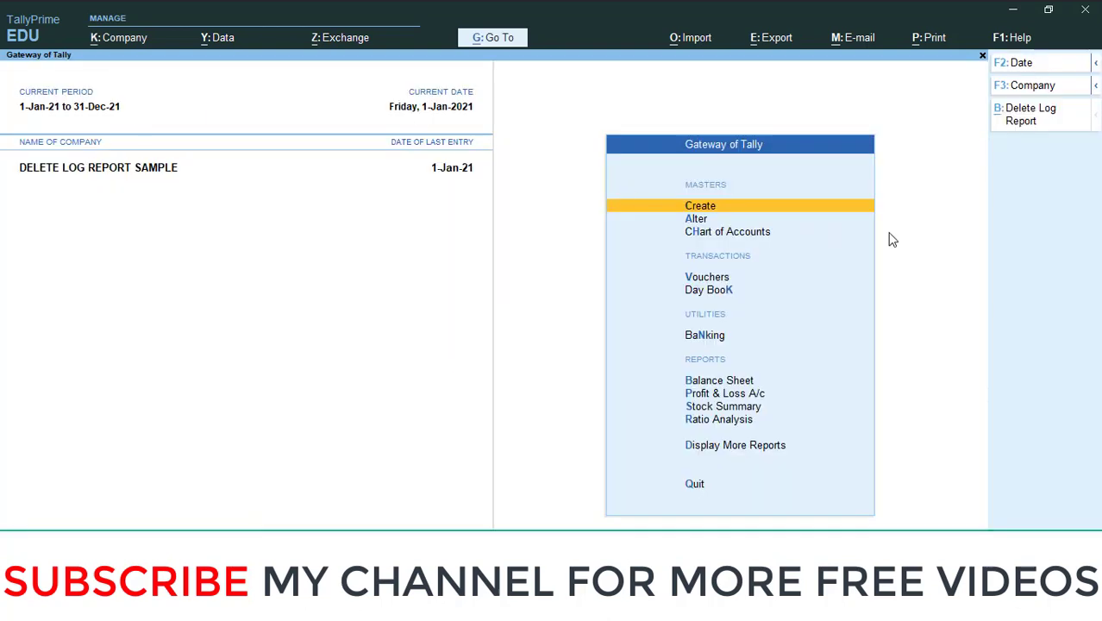
# Open the Delete Log Report and filter it by user to sales, showing Xyz Company LLC voucher 3.
pyautogui.click(1031, 129)
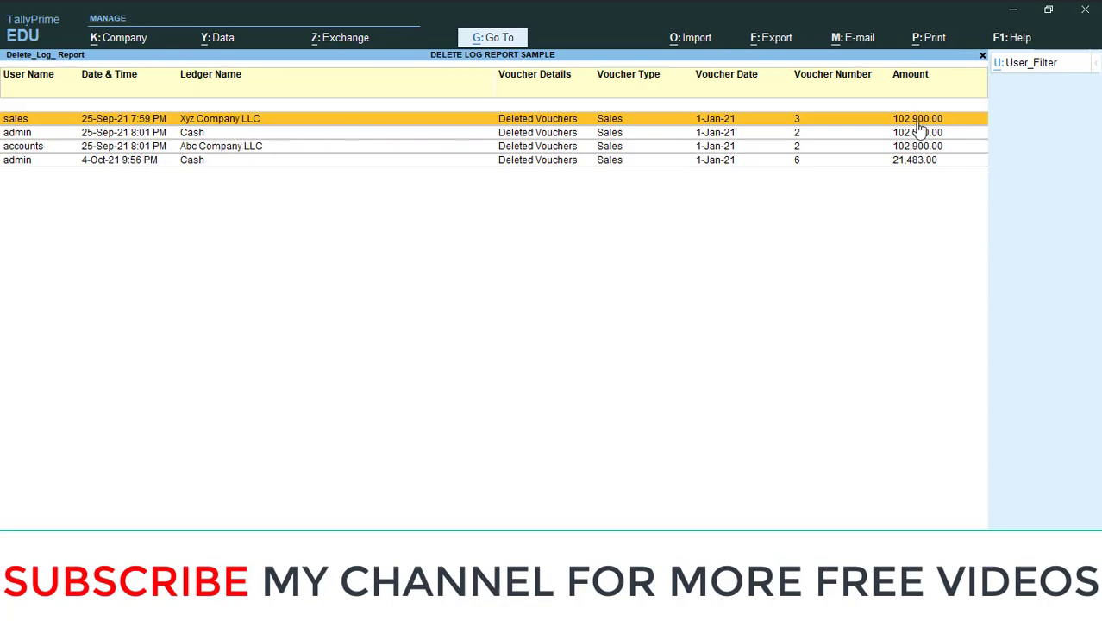
pyautogui.click(1030, 69)
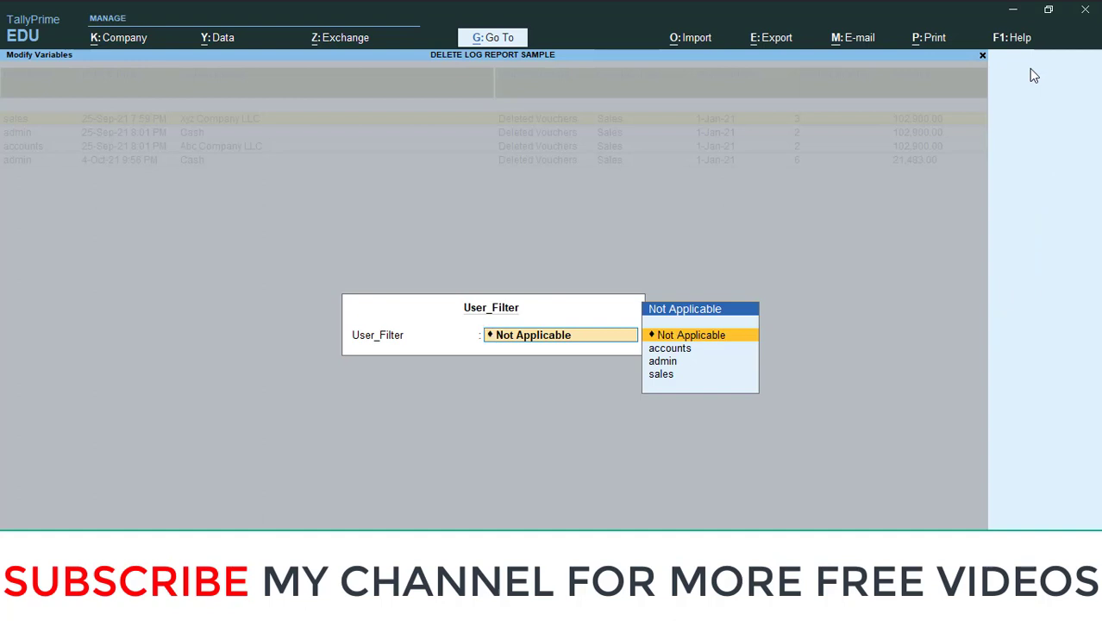
pyautogui.press('Down')
pyautogui.press('Down')
pyautogui.press('Down')
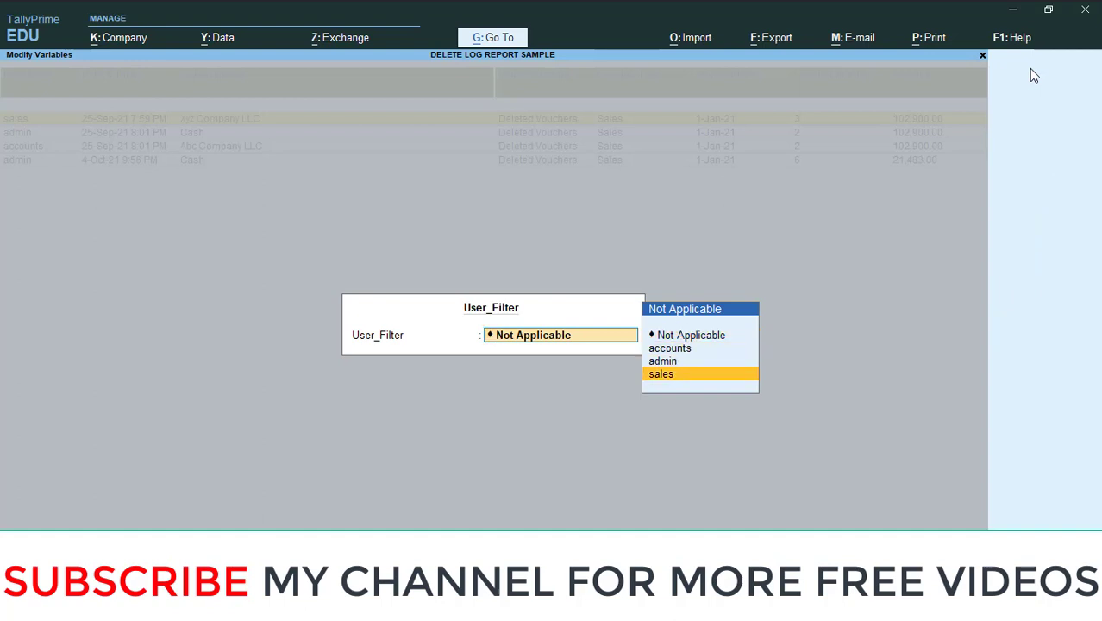
pyautogui.press('Return')
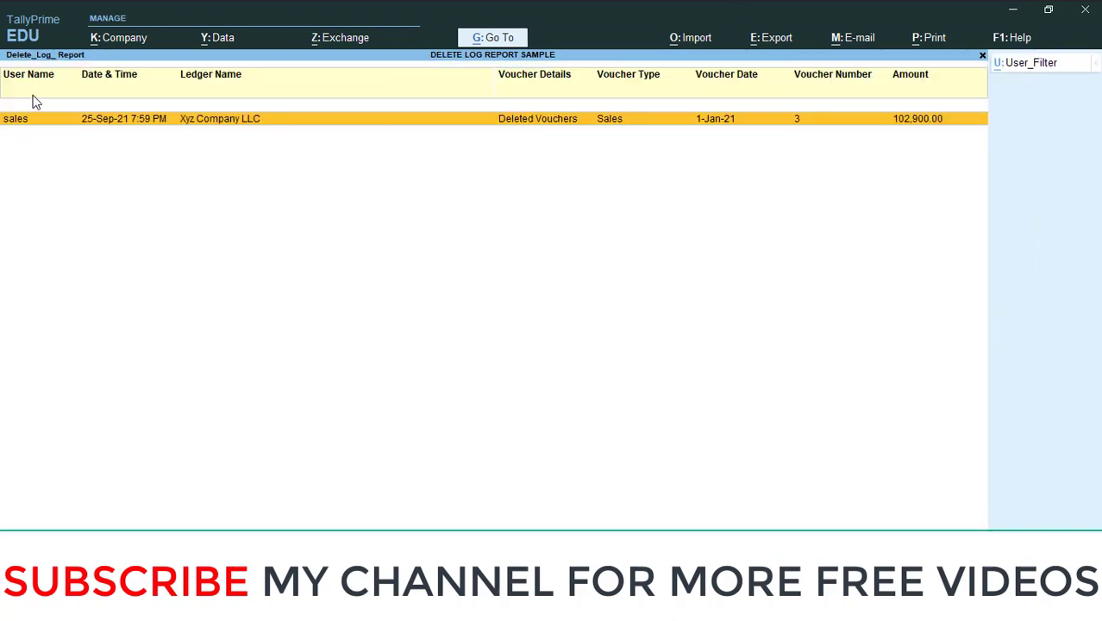